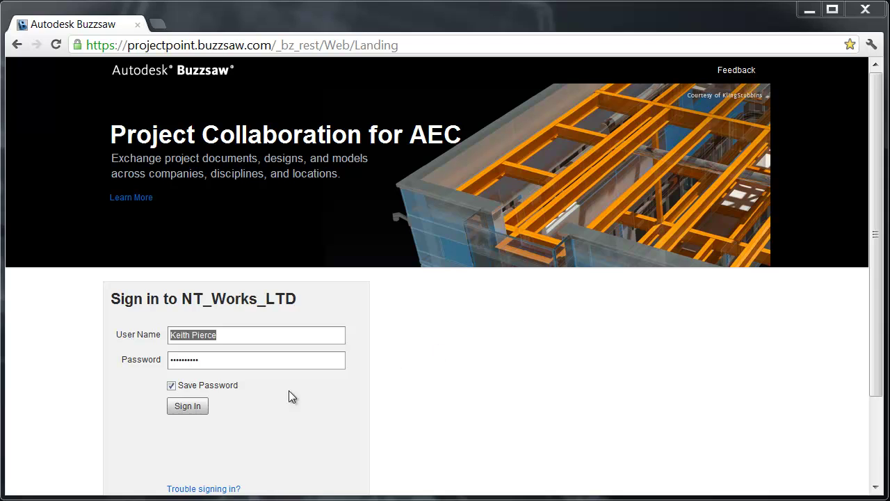
Step: Sign in to the NT_Works_LTD site with the saved credentials and look through the Folsom Point project's documents
click(189, 407)
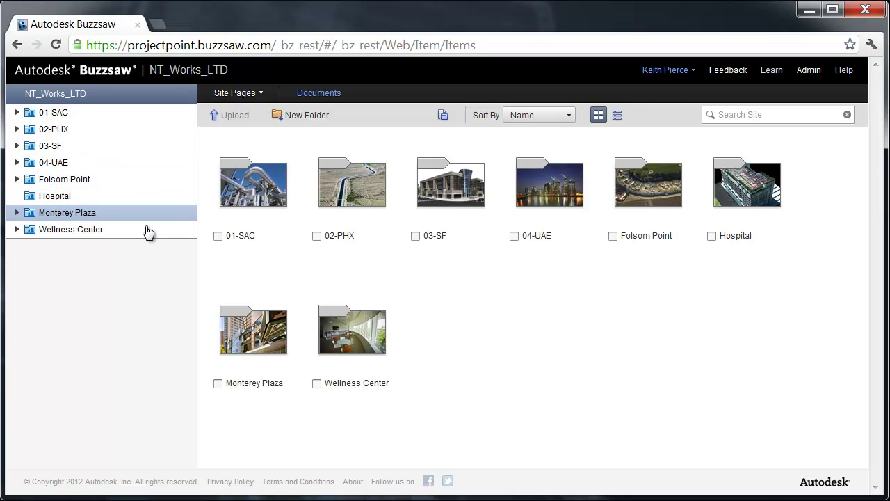
click(647, 199)
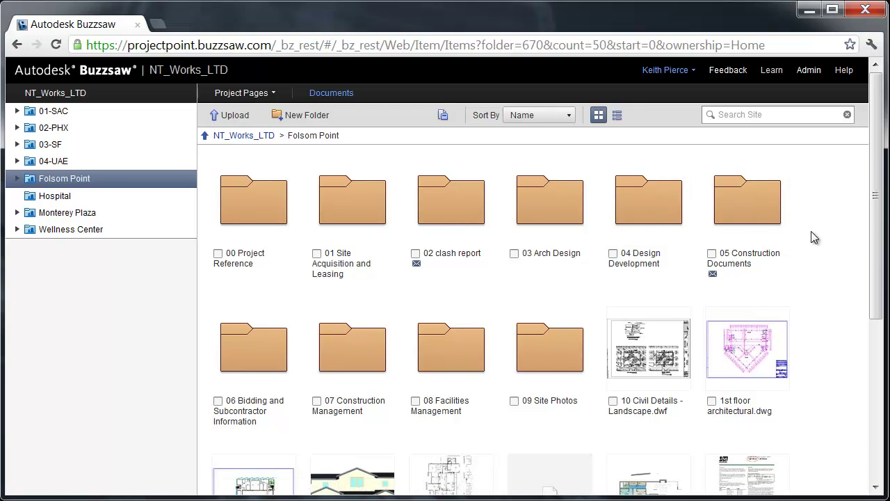
scroll(814, 237, down, 2)
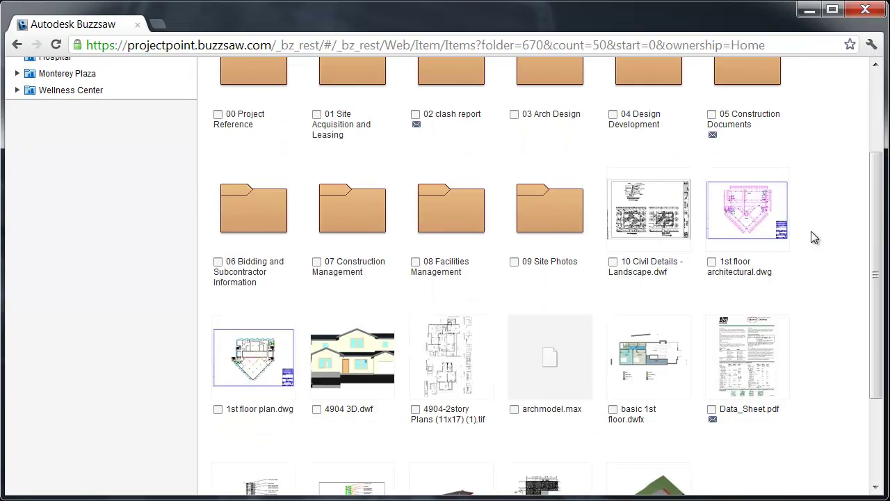
scroll(815, 237, down, 1)
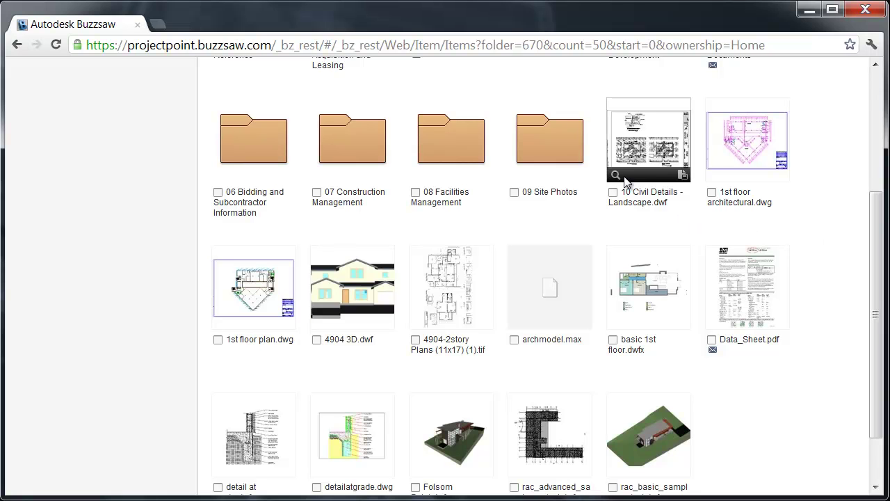
mouse_move(709, 267)
scroll(741, 312, down, 1)
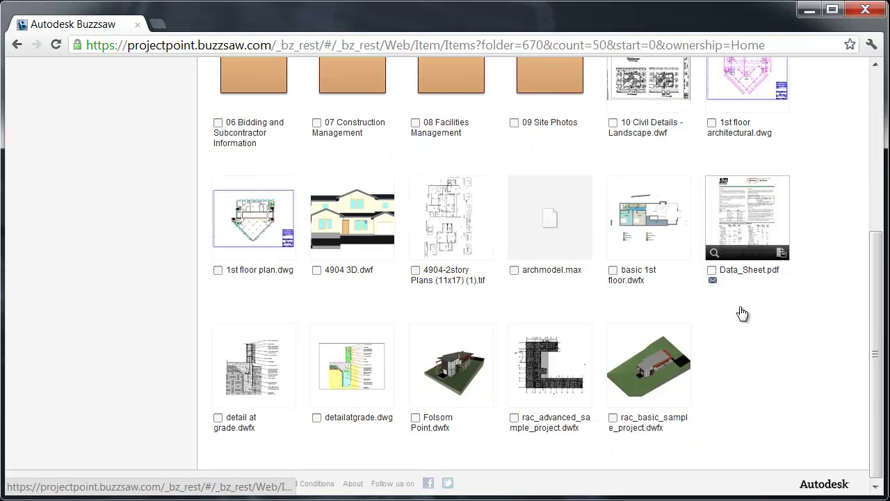
scroll(426, 372, up, 4)
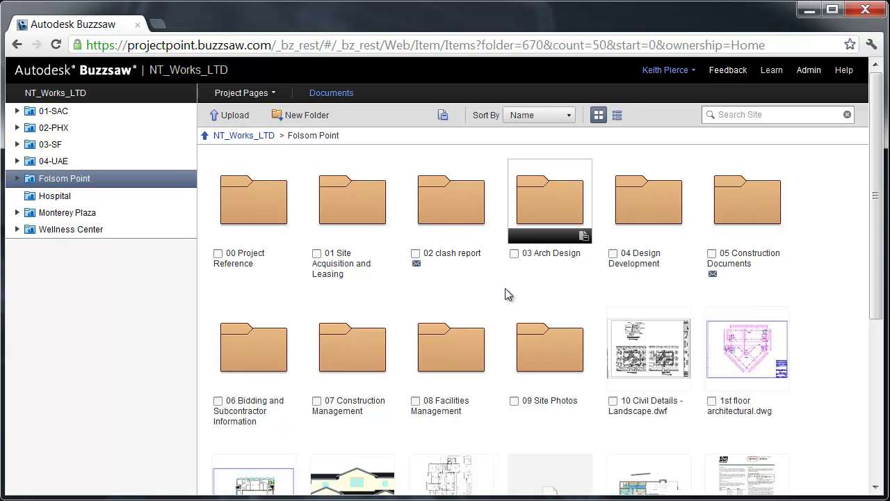
Step: Open Hospital_Metric_Architectural_Central.rvt from the 01 3D RVT Models folder inside 03 Arch Design
click(539, 213)
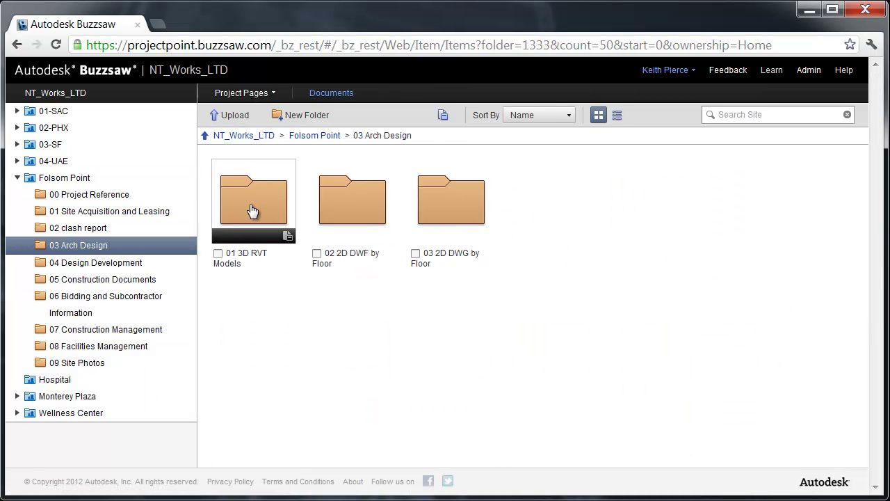
click(253, 211)
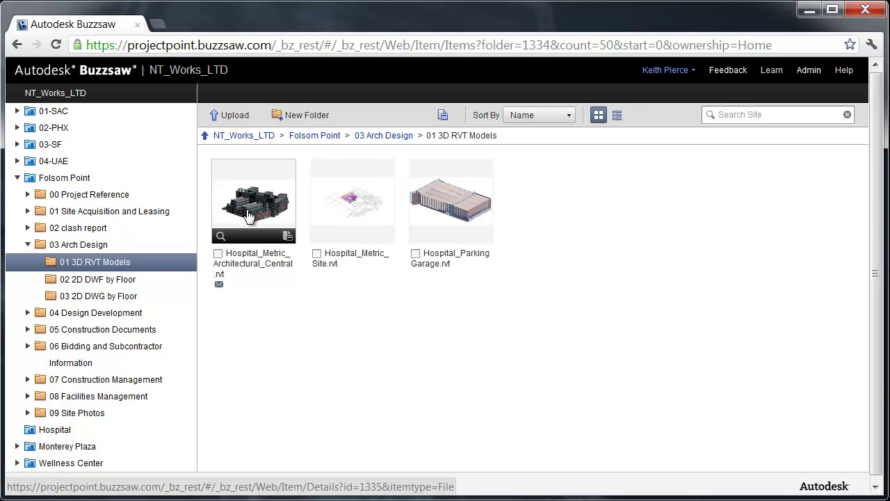
click(248, 215)
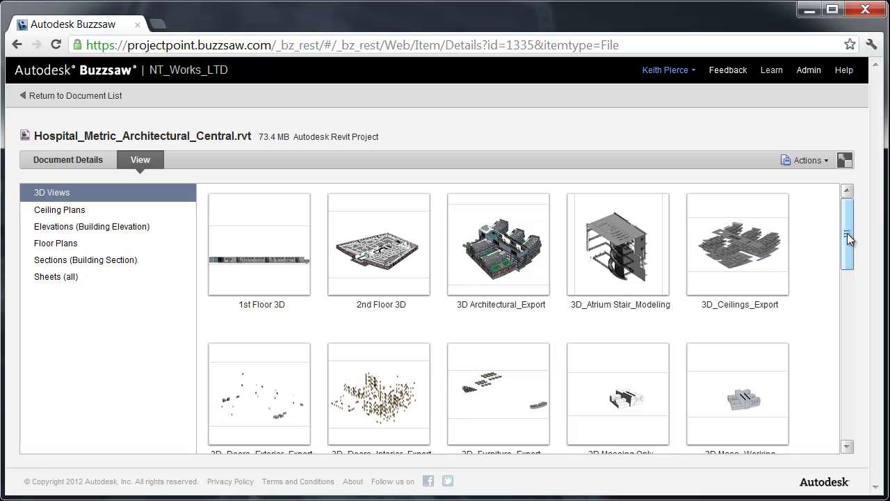
Step: Look through the hospital model's 3D views and examine the preview of 2nd Floor 3D
drag(848, 233, 847, 422)
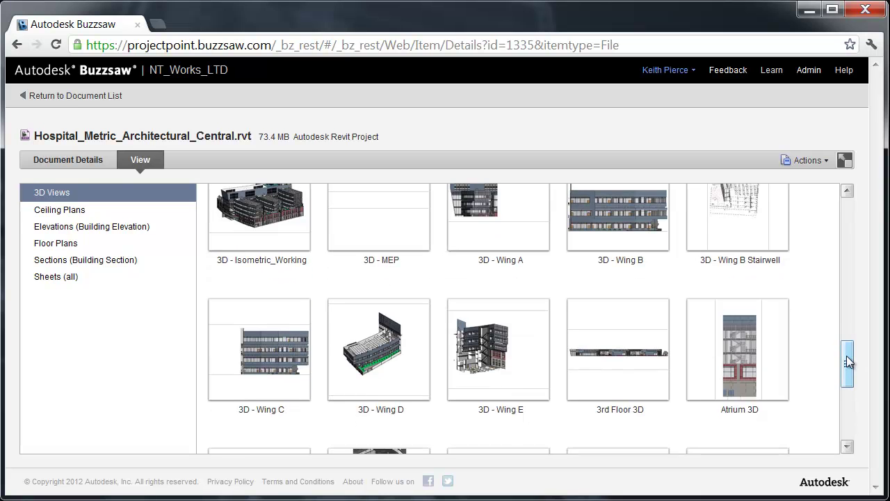
drag(846, 355, 850, 204)
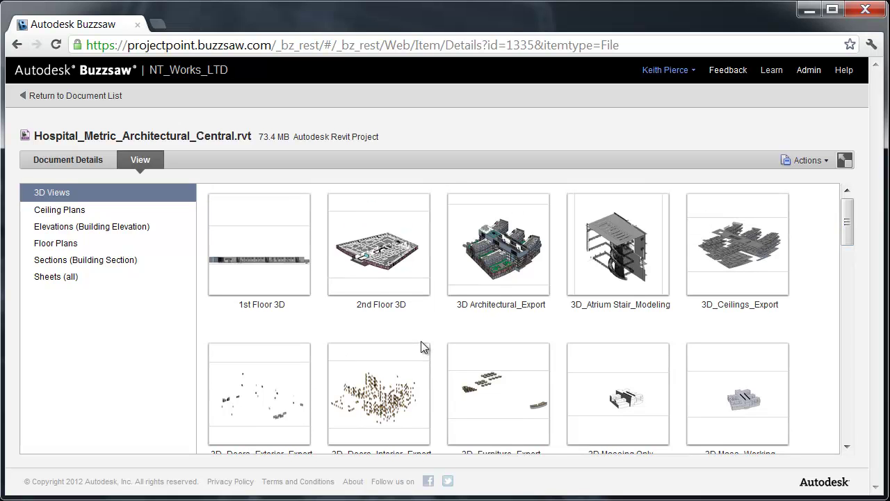
click(382, 268)
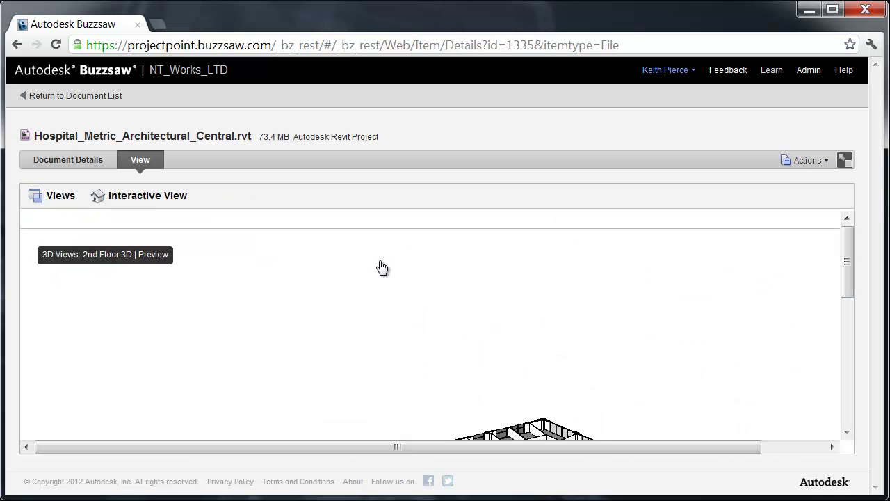
scroll(567, 328, down, 3)
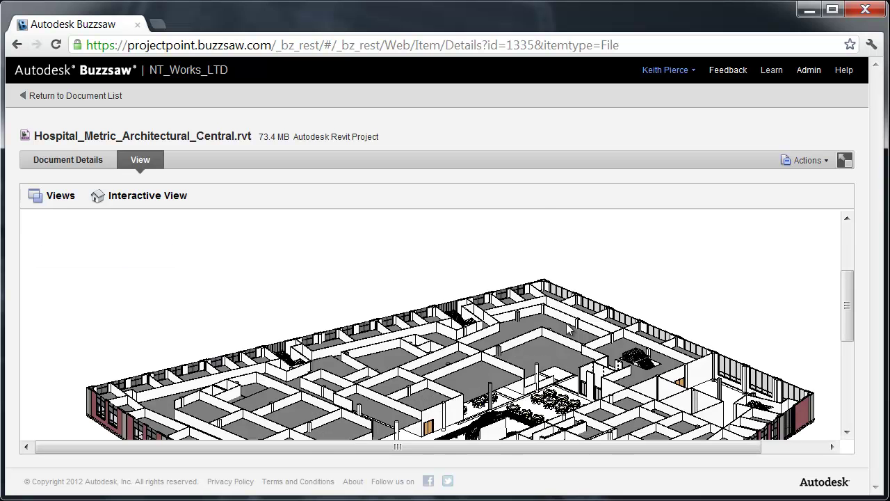
scroll(567, 328, down, 2)
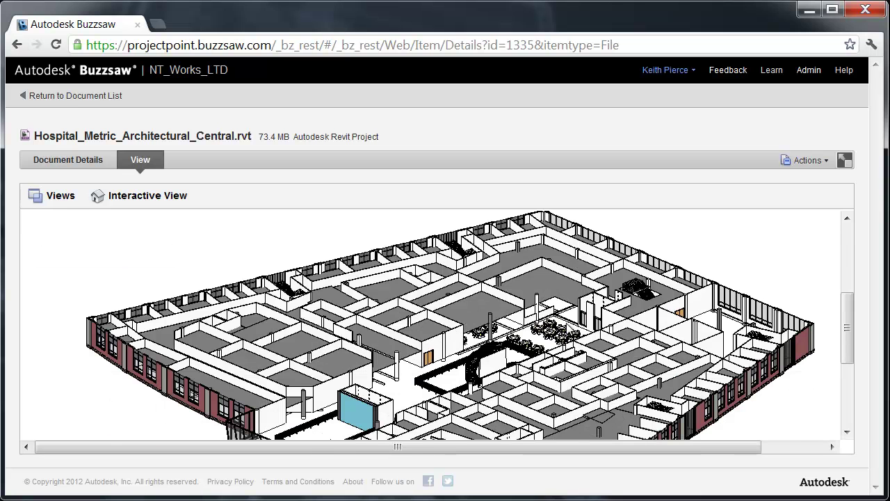
scroll(568, 327, down, 3)
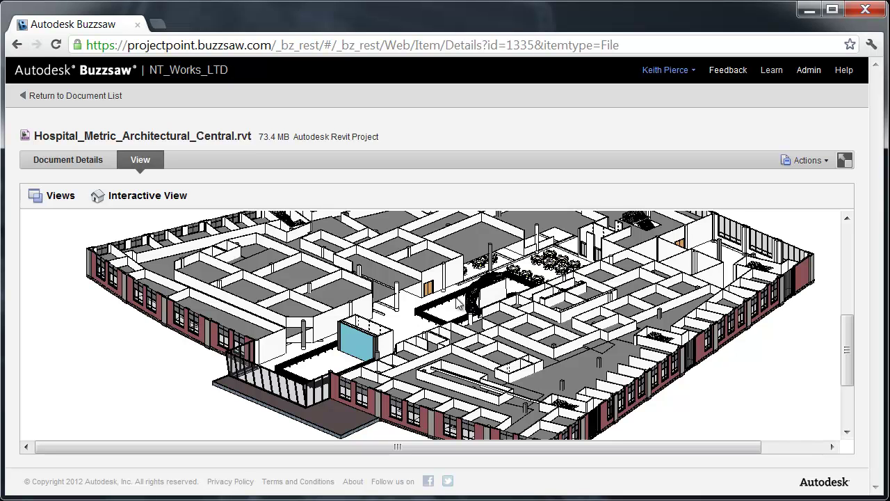
Step: Show the 2nd Floor 3D view as an interactive model and inspect the floor up close
click(134, 201)
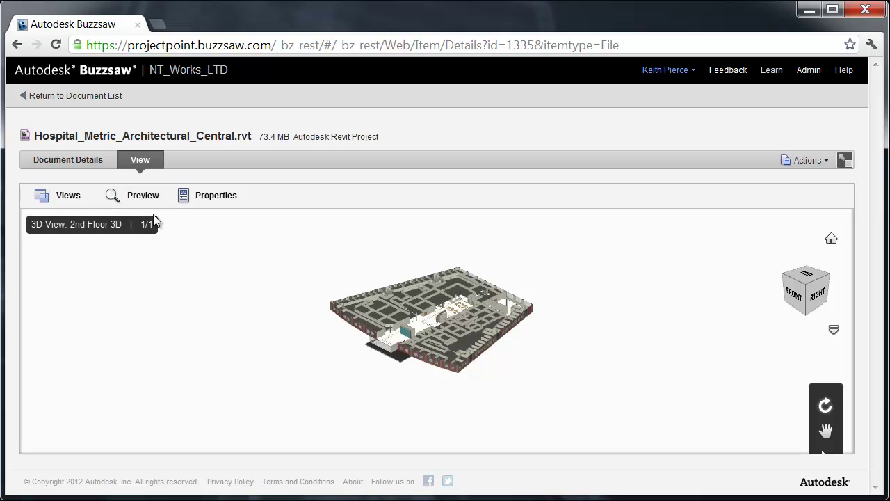
scroll(420, 311, up, 5)
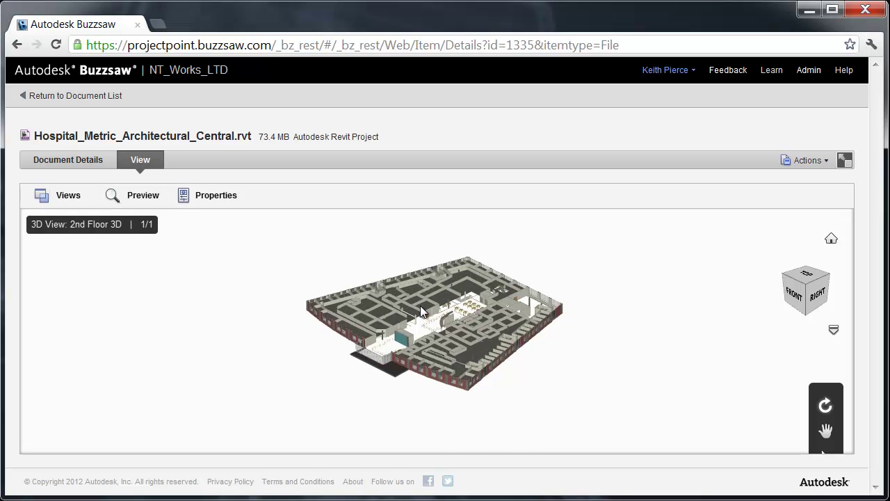
scroll(420, 311, up, 3)
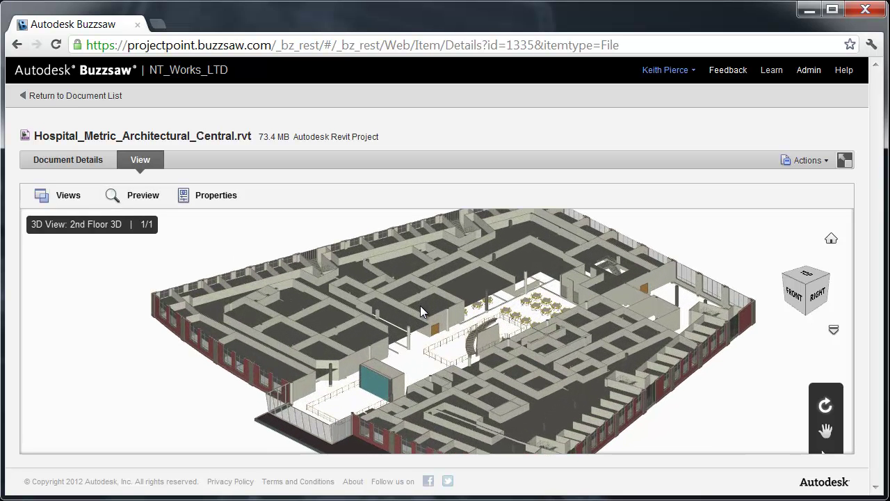
Step: Select the blue wall near the building's entrance, inspect its properties and close them
mouse_move(372, 367)
mouse_down()
mouse_move(376, 345)
mouse_move(383, 373)
mouse_up()
click(370, 392)
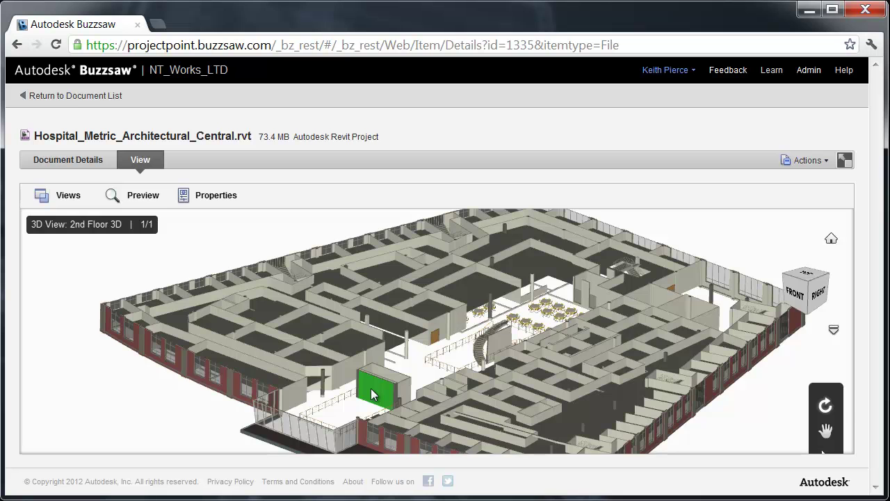
scroll(371, 389, up, 5)
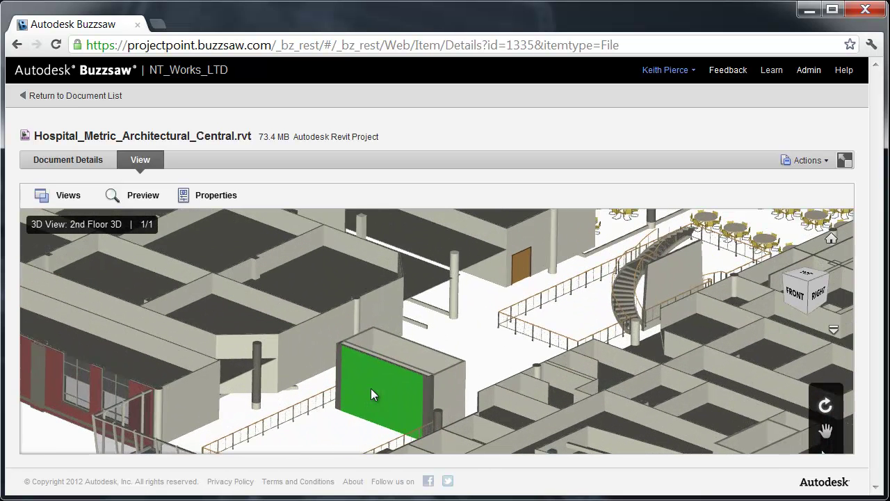
click(206, 197)
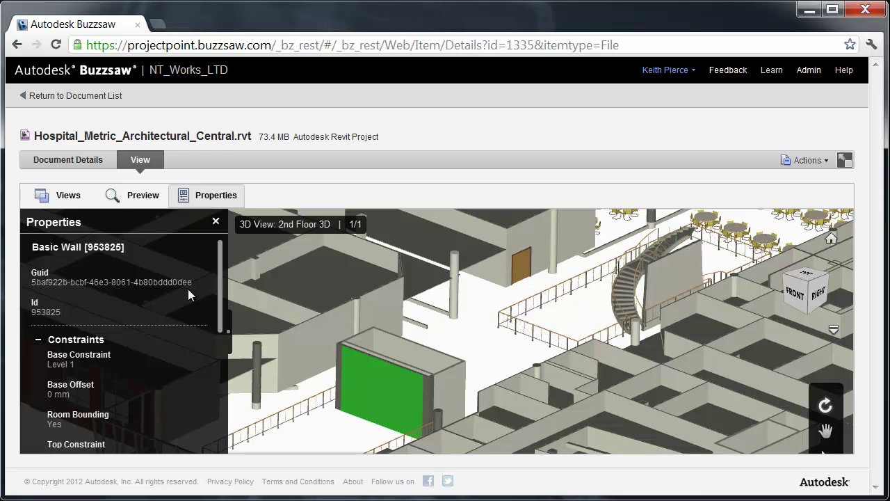
click(216, 222)
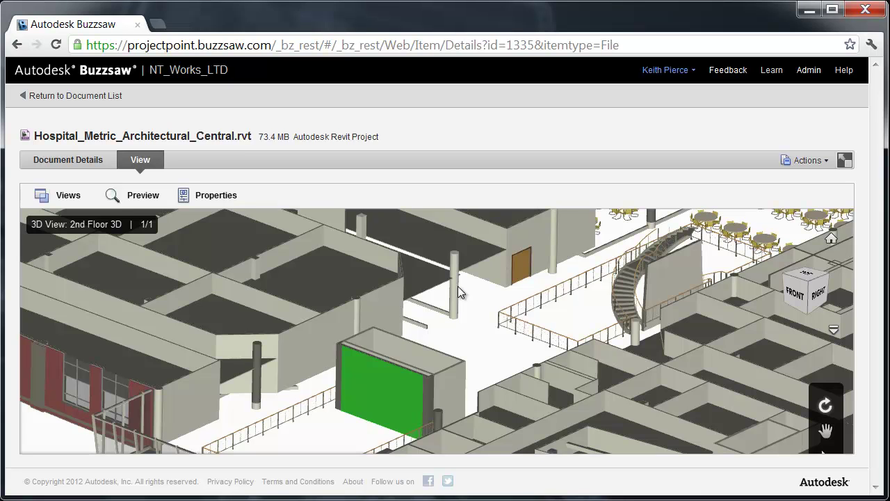
Step: Save the hospital model's notification settings with immediate notification when the file is updated
click(822, 165)
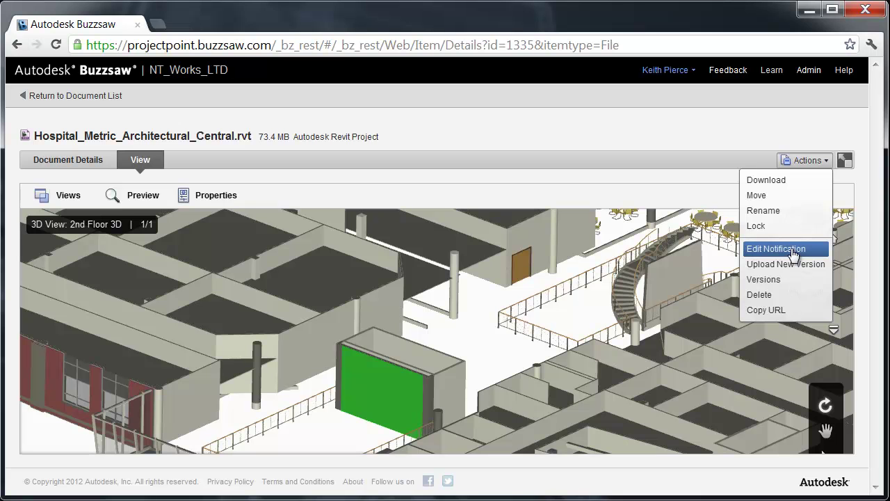
click(792, 249)
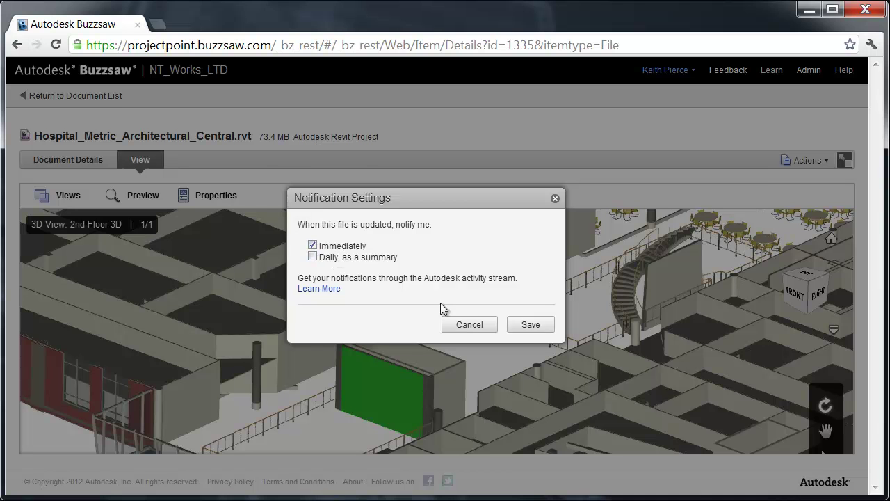
click(532, 328)
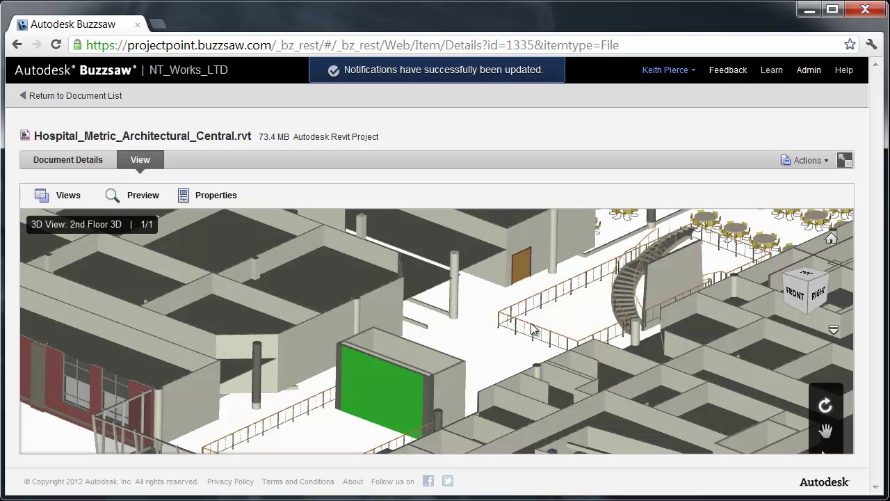
Step: Review the hospital model's version history and its new-version upload dialog, closing it without uploading a file
click(809, 161)
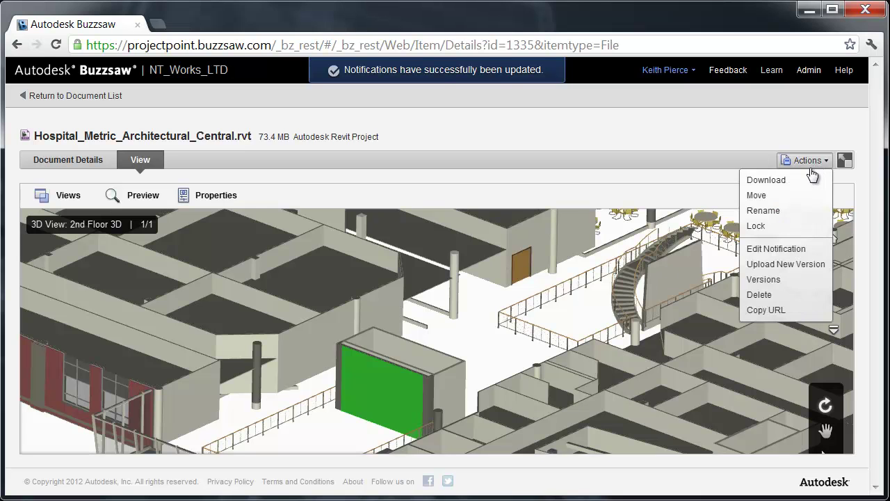
click(785, 279)
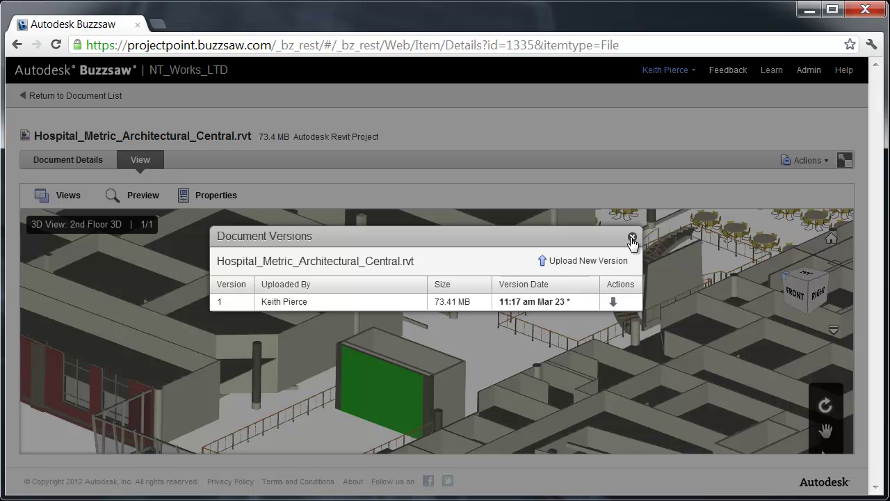
click(584, 262)
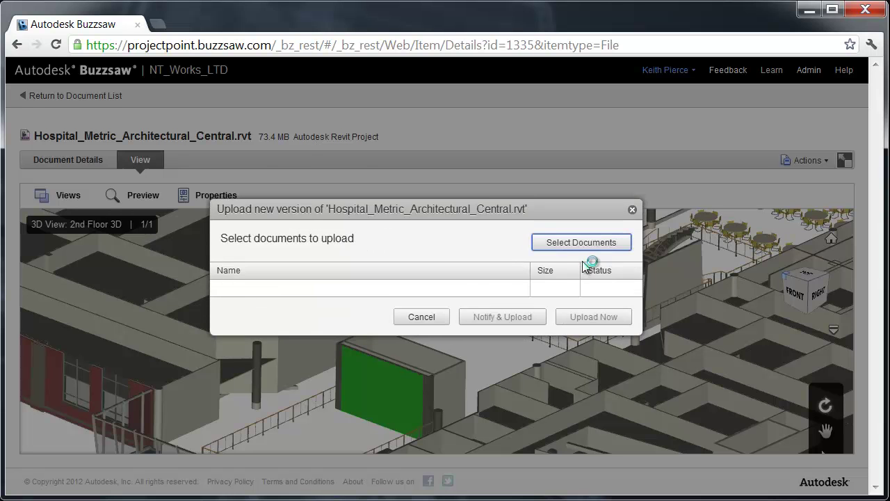
click(631, 211)
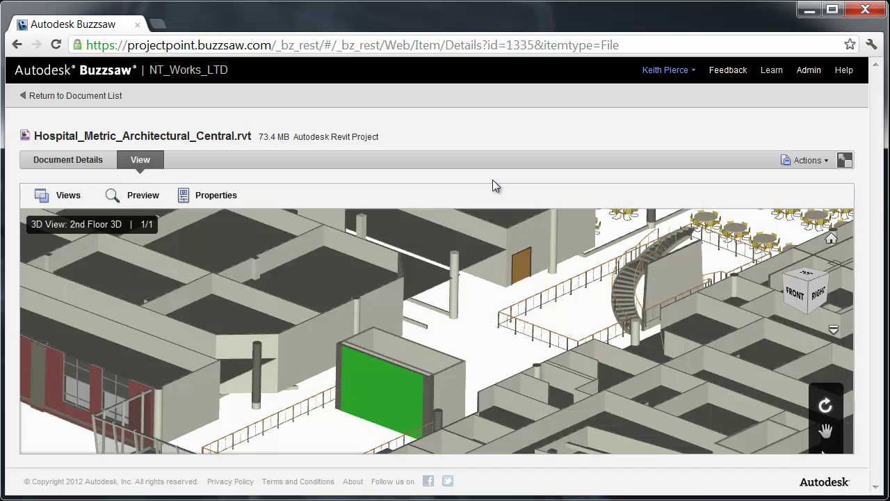
Step: Open Folsom Point.dwfx from the Folsom Point project folder and examine the building's entrance doors up close
click(17, 96)
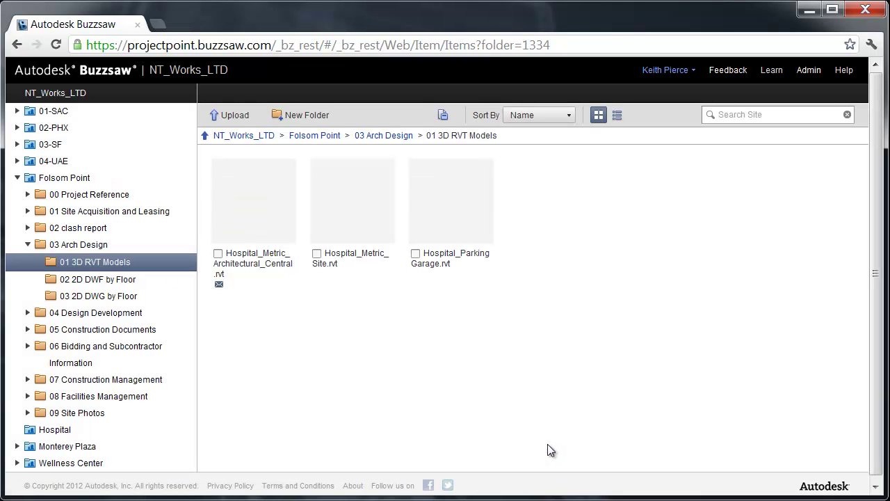
click(55, 178)
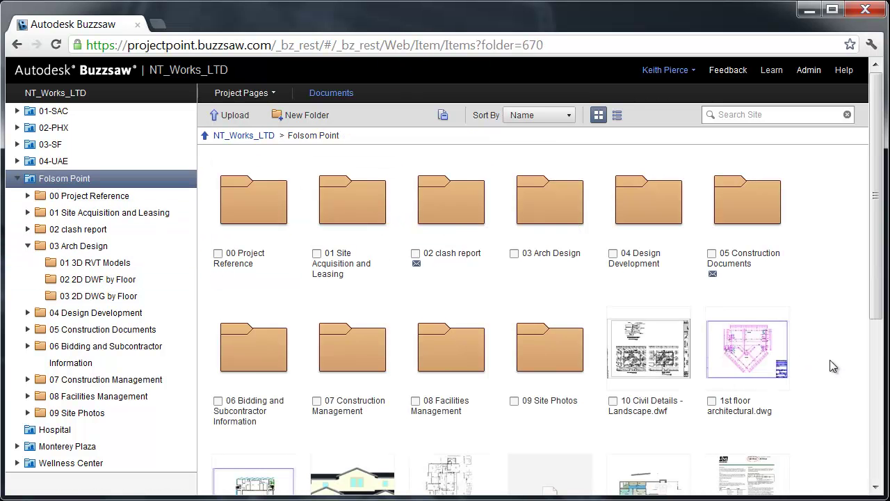
scroll(833, 366, down, 1)
scroll(830, 360, down, 3)
mouse_move(442, 381)
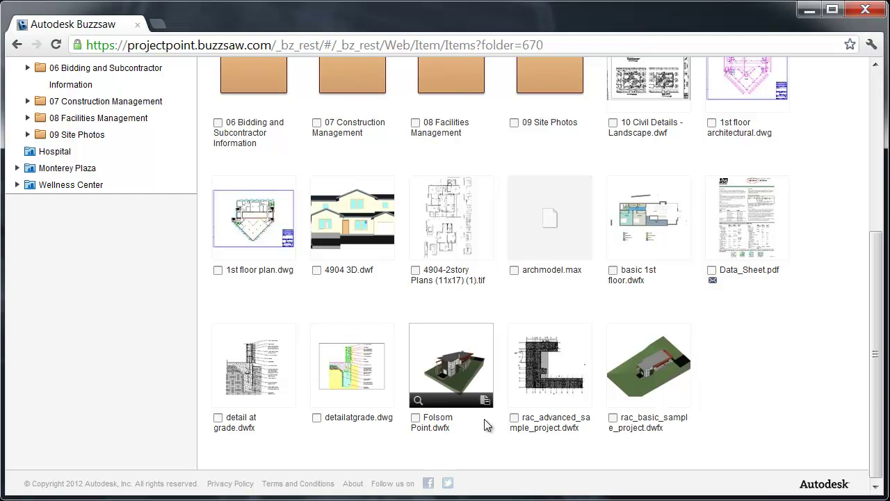
click(444, 379)
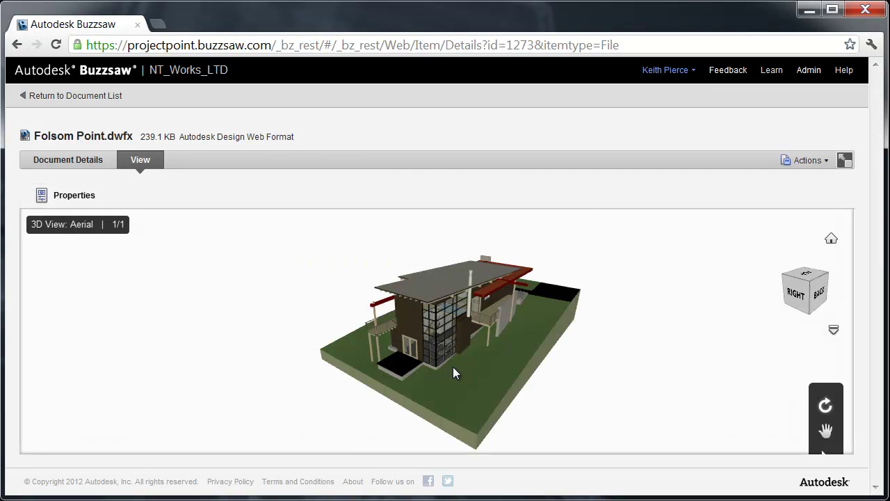
scroll(415, 349, up, 10)
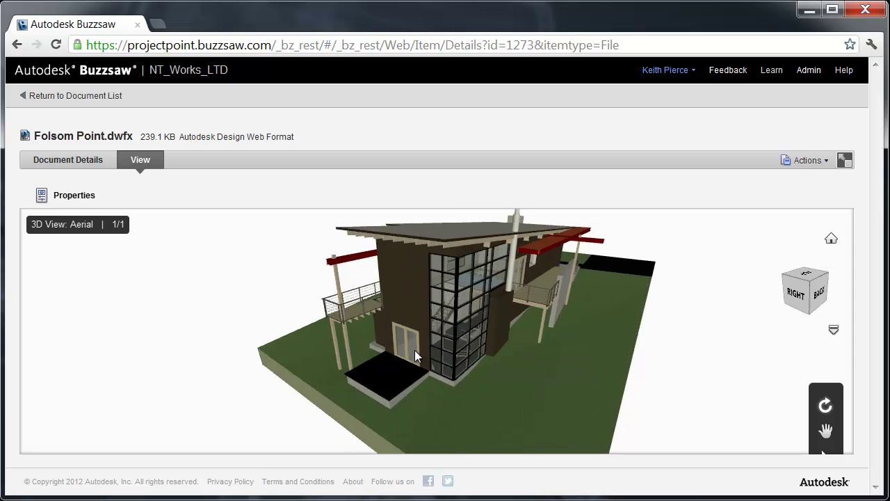
scroll(414, 350, up, 3)
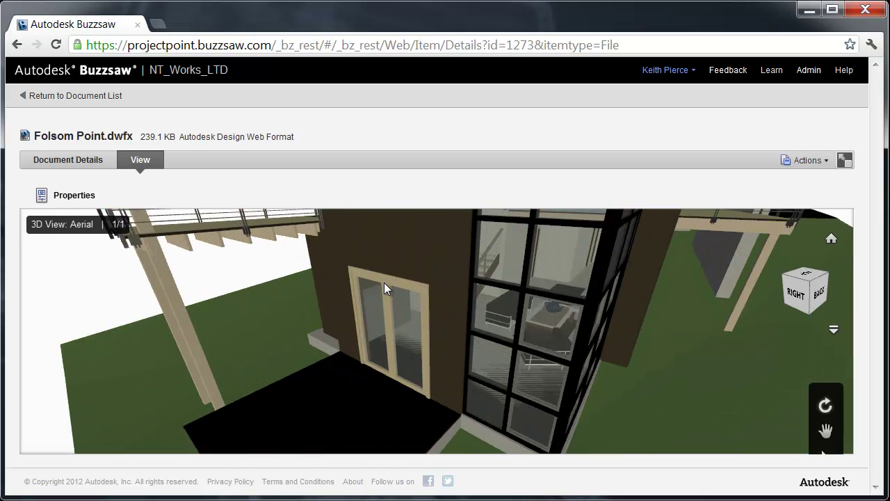
Step: Select the double glass entrance doors, inspect their properties, and review the actions available for the file
click(384, 283)
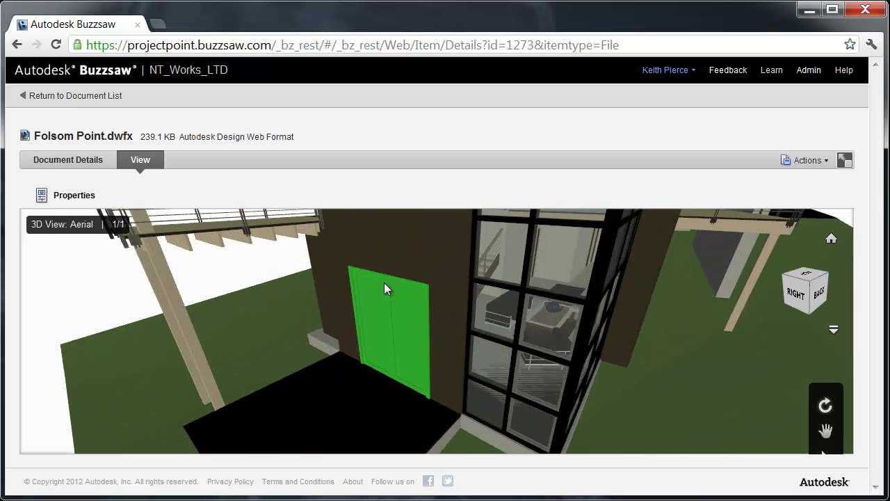
click(61, 195)
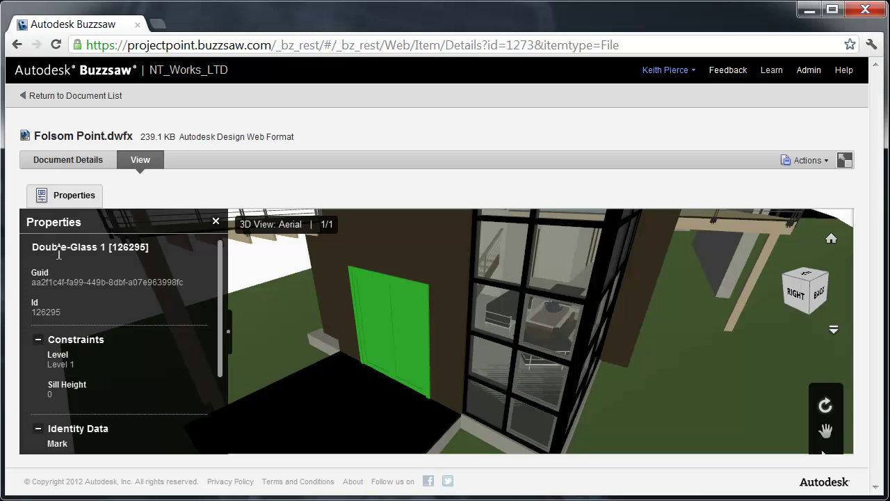
click(807, 167)
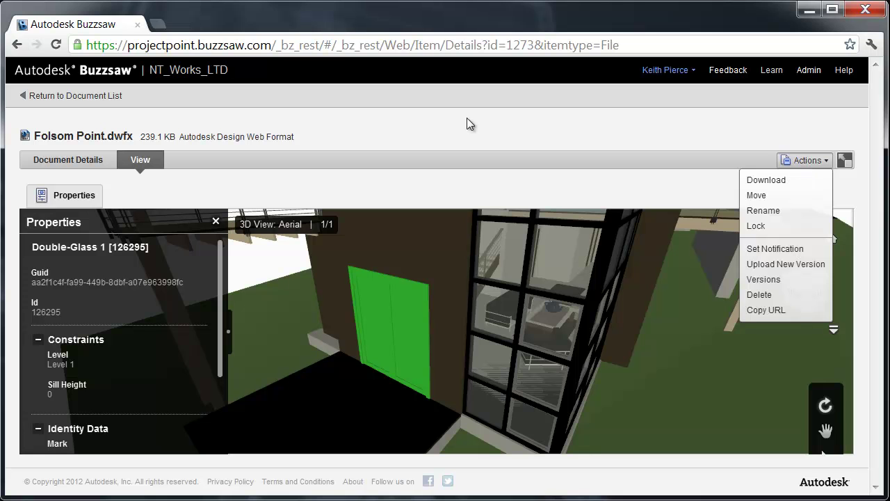
Step: Open 1st floor architectural.dwg from the Folsom Point document list, review its available actions and return to the list
click(98, 98)
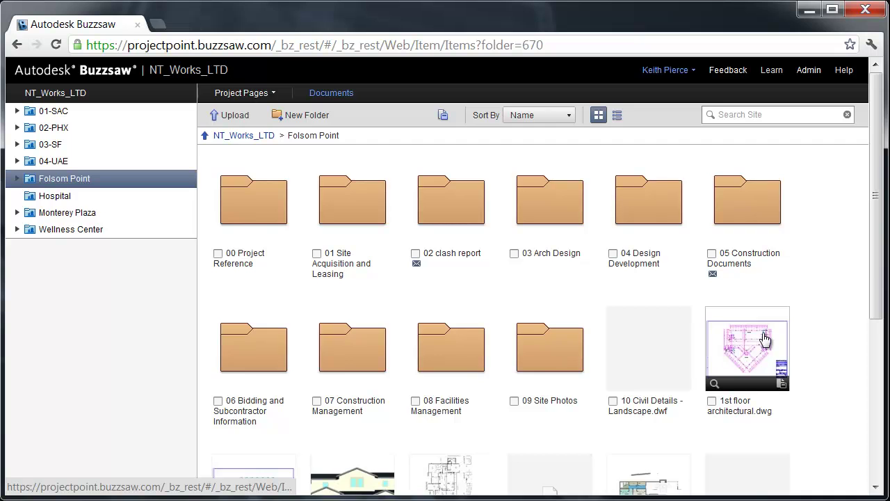
scroll(812, 332, down, 2)
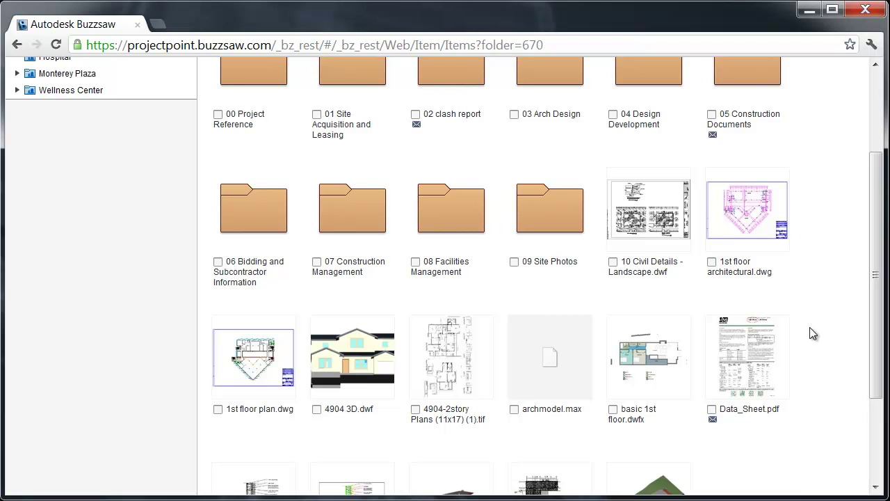
click(745, 216)
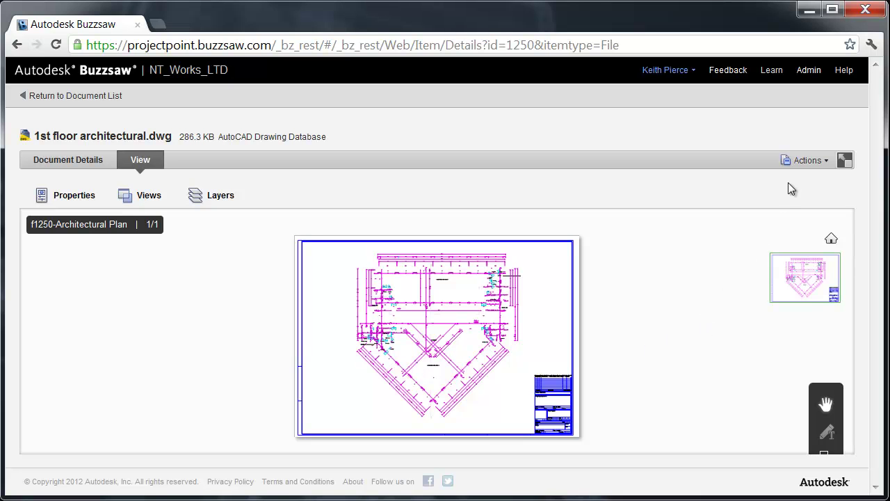
click(804, 162)
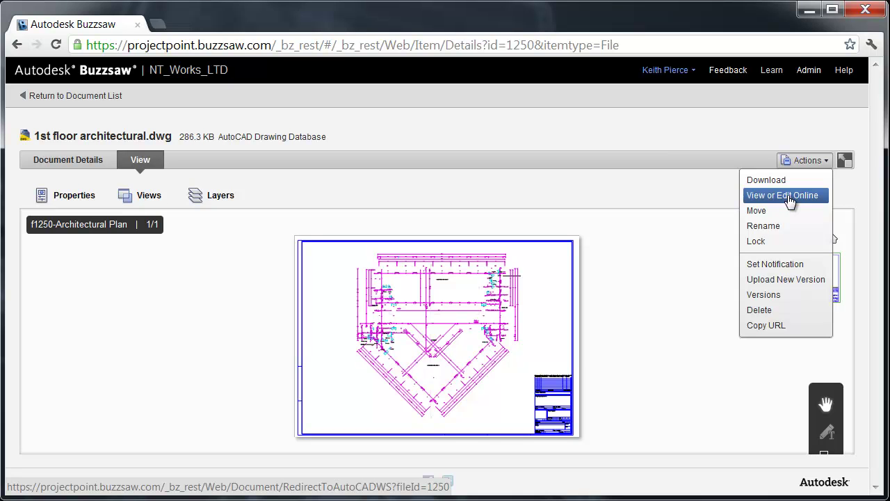
click(58, 104)
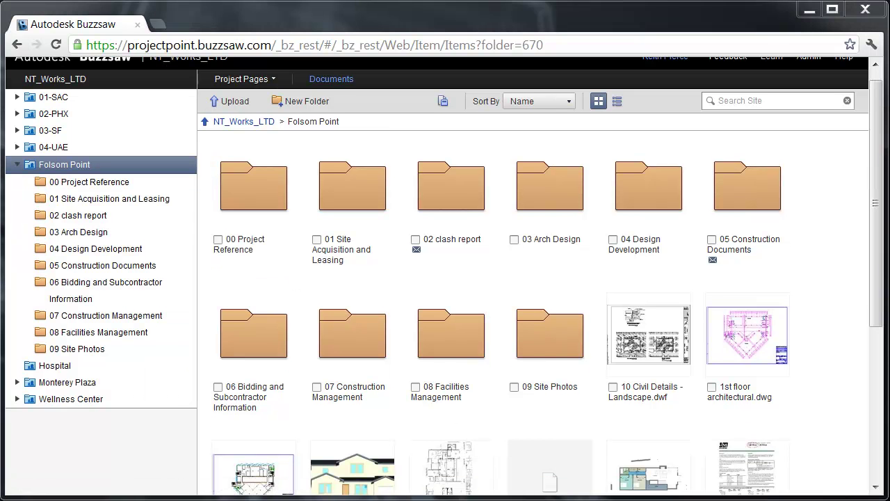
Step: Bring the synced folder's Explorer window over the site and open Folsom Point's 05 Construction Documents folder online
drag(481, 500, 613, 80)
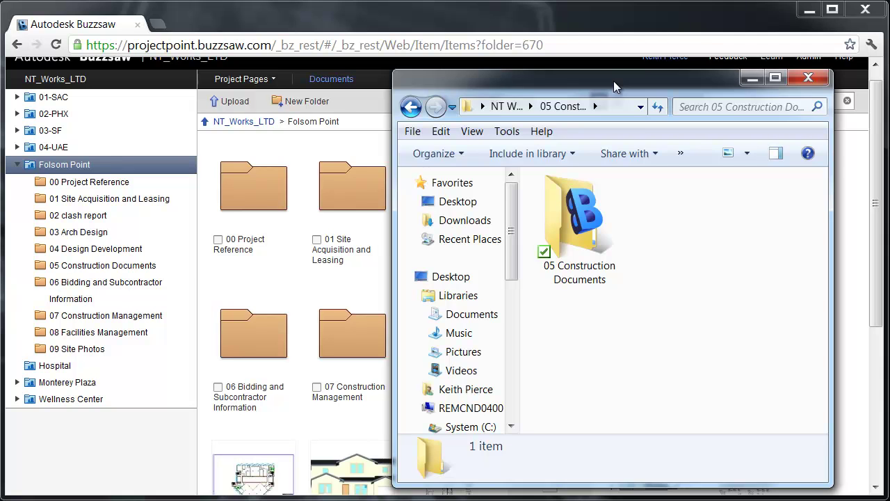
drag(613, 81, 612, 77)
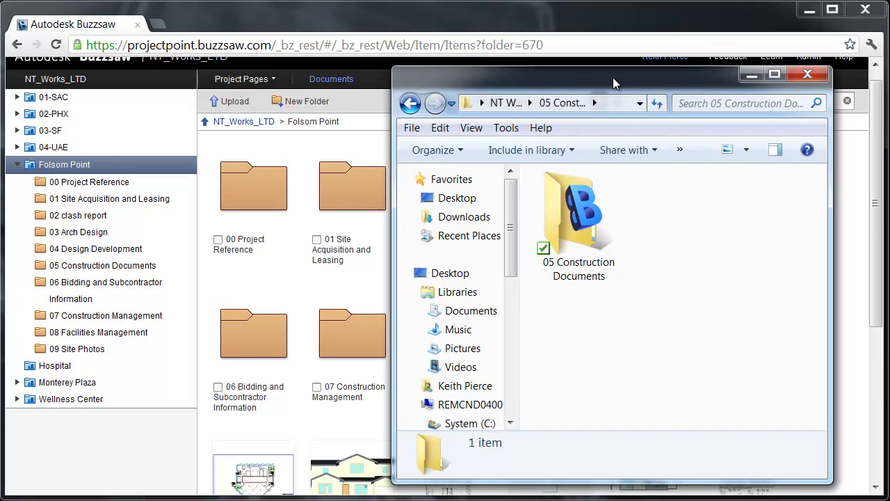
double_click(77, 268)
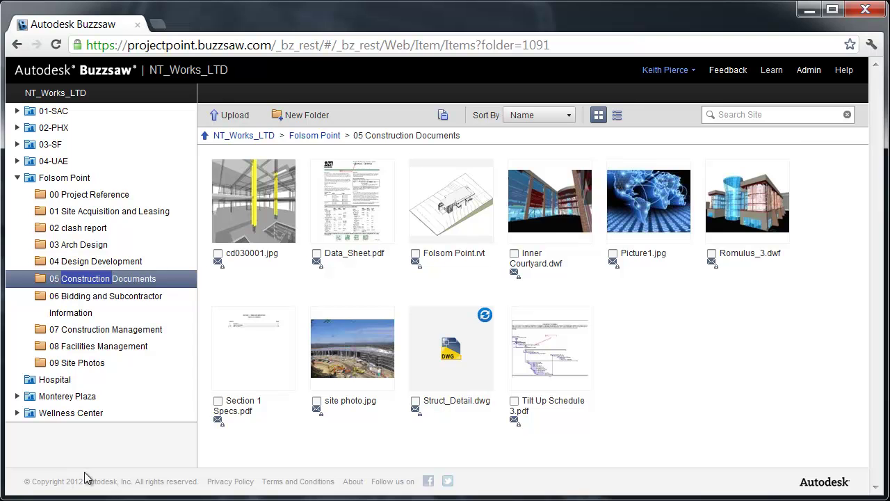
Step: Switch to Windows Explorer and move Data_Sheet.pdf from the desktop into the synced 05 Construction Documents folder, replacing the existing file
key(alt+Tab)
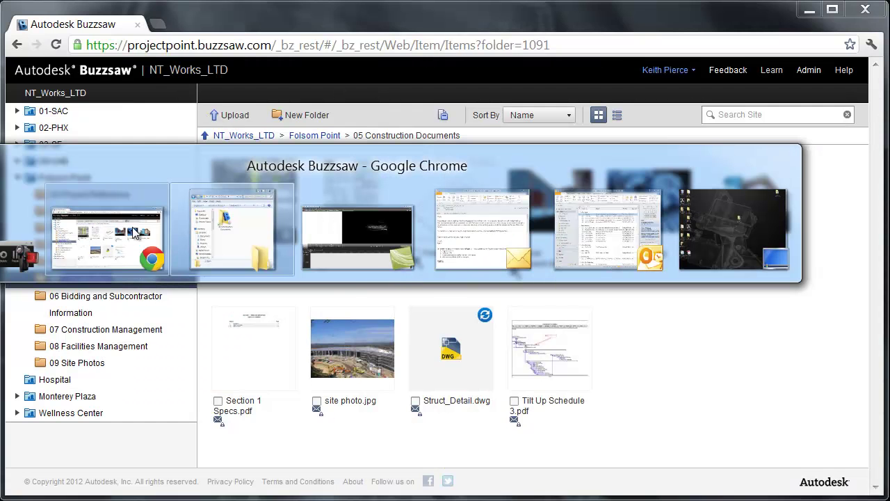
click(223, 224)
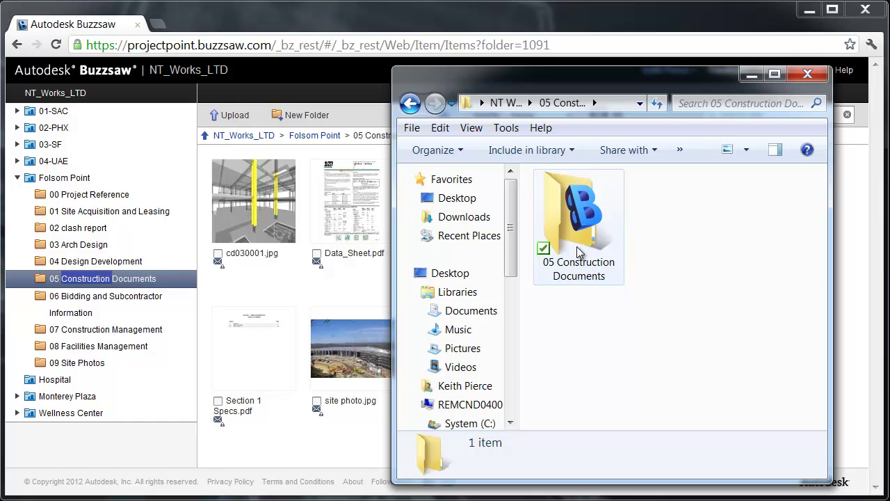
drag(352, 201, 571, 223)
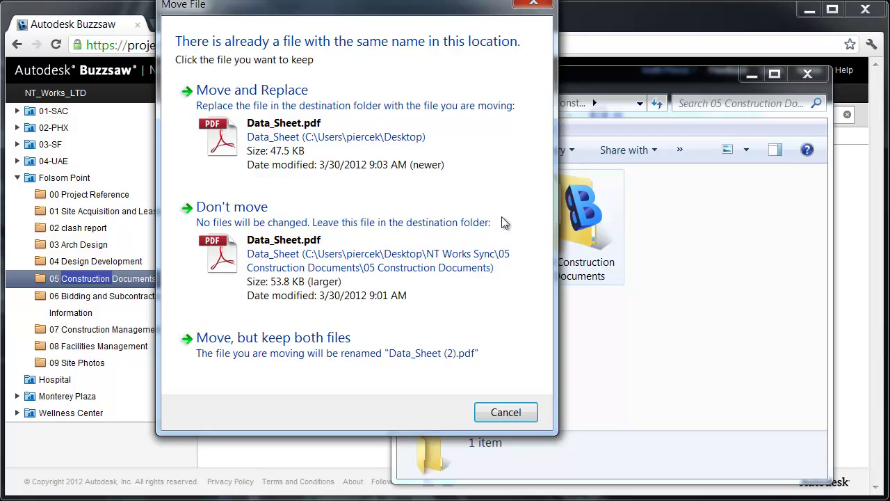
click(288, 142)
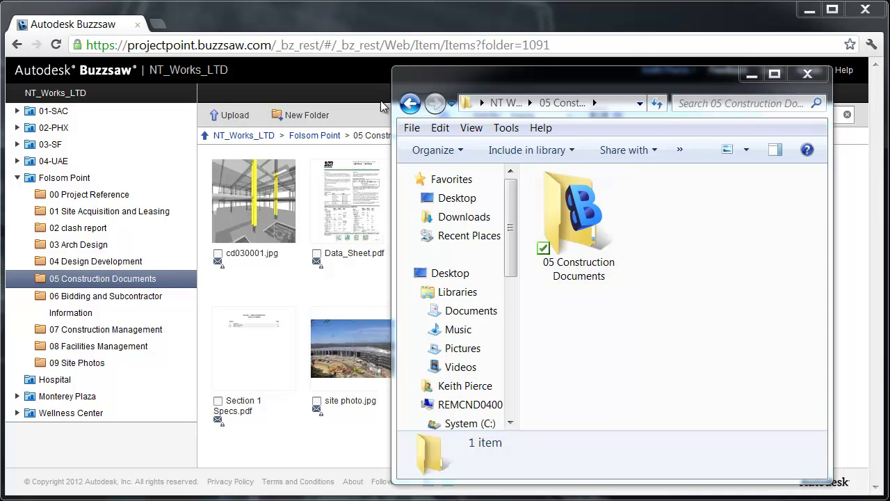
Step: Open the details of Data_Sheet.pdf on the site, highlight its last-modified line and display its version history
click(345, 198)
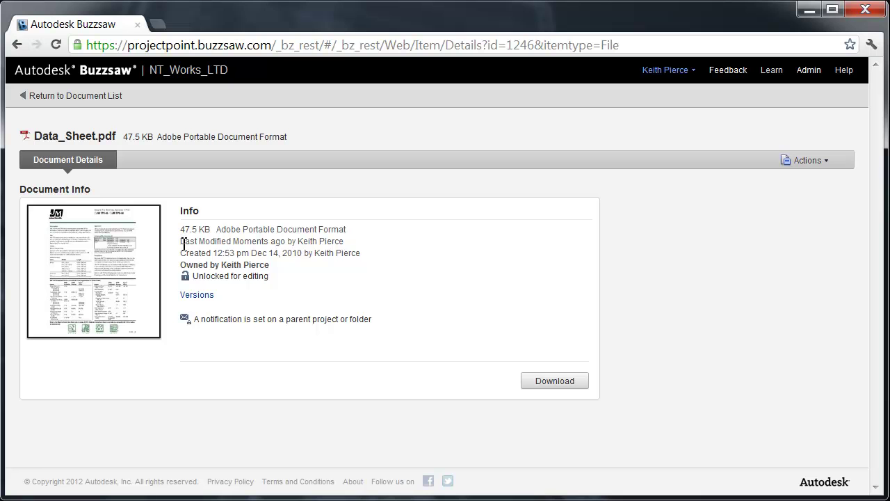
drag(179, 241, 345, 242)
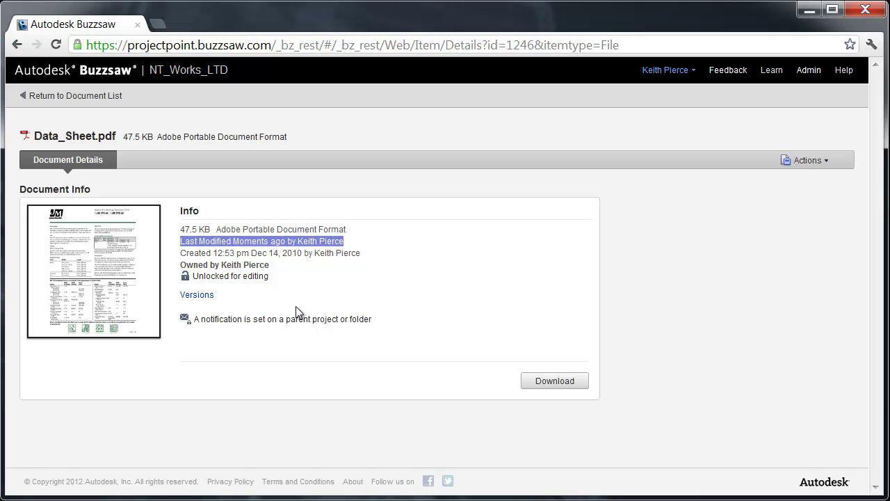
click(198, 296)
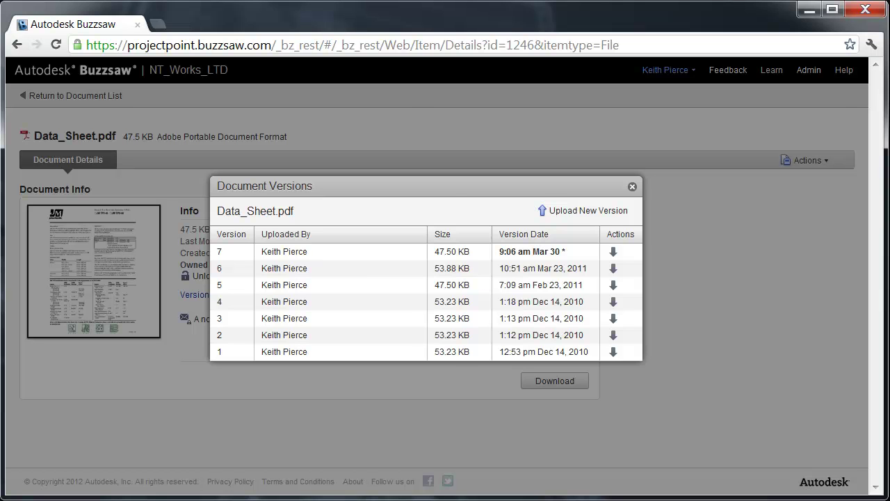
Step: Switch to the Buzzsaw desktop client, log in to the NT_Works_LTD site and widen the file list
key(alt+Tab)
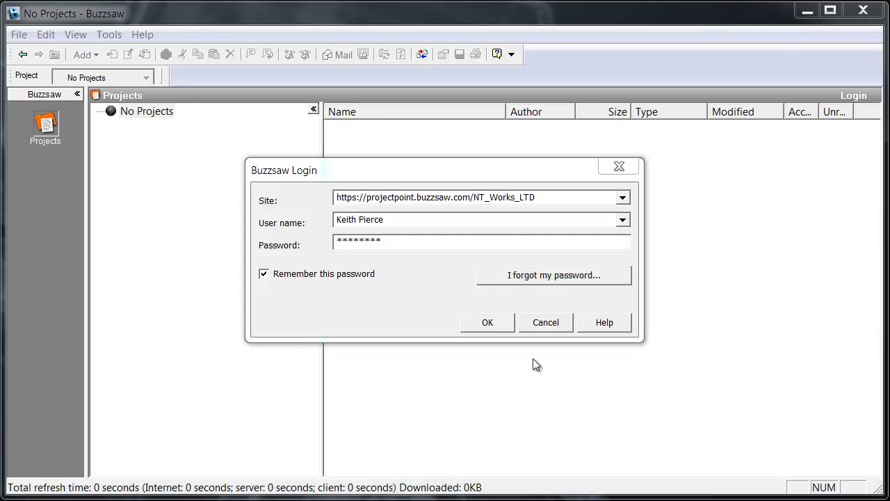
click(479, 325)
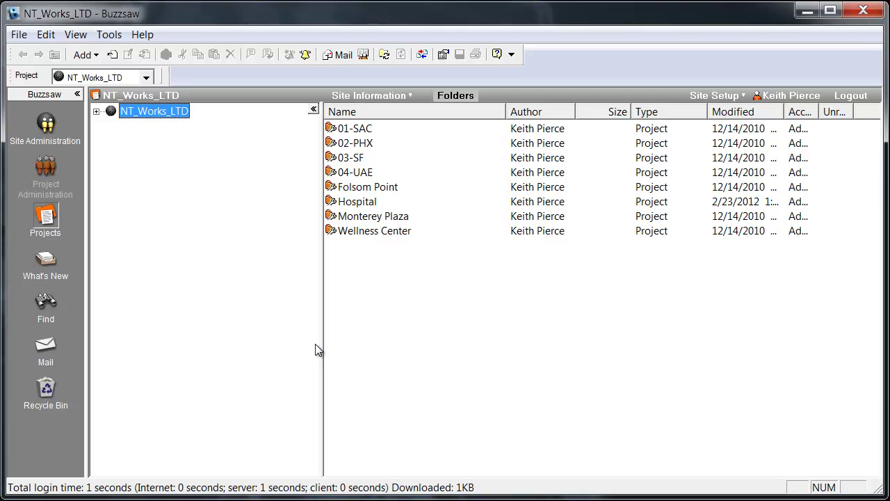
drag(322, 252, 299, 257)
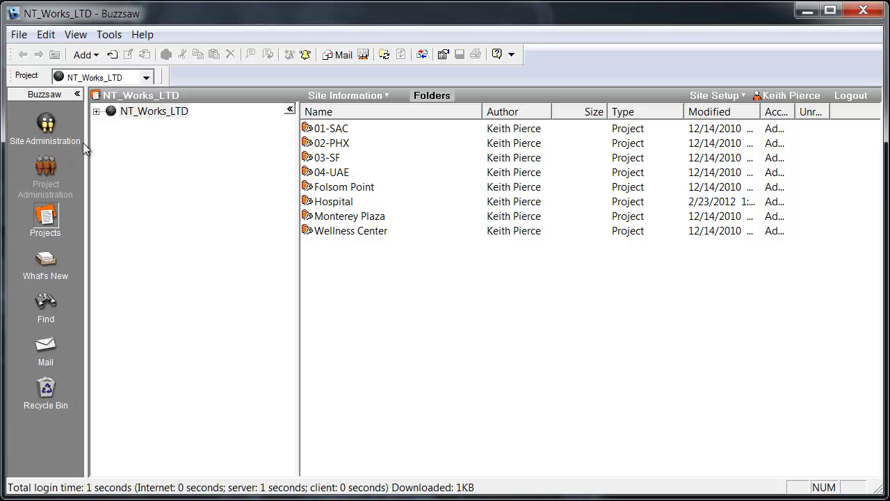
Step: Expand the NT_Works_LTD project tree, select the Folsom Point project and expand its folders and files
click(97, 111)
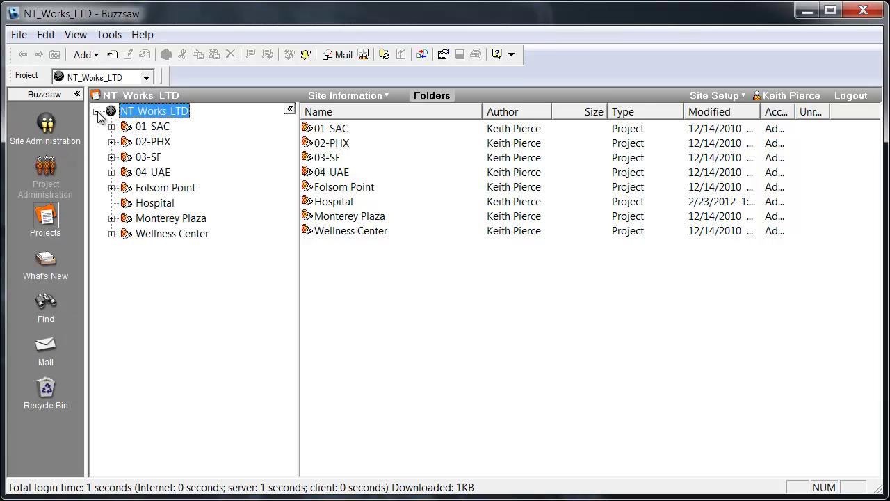
click(112, 188)
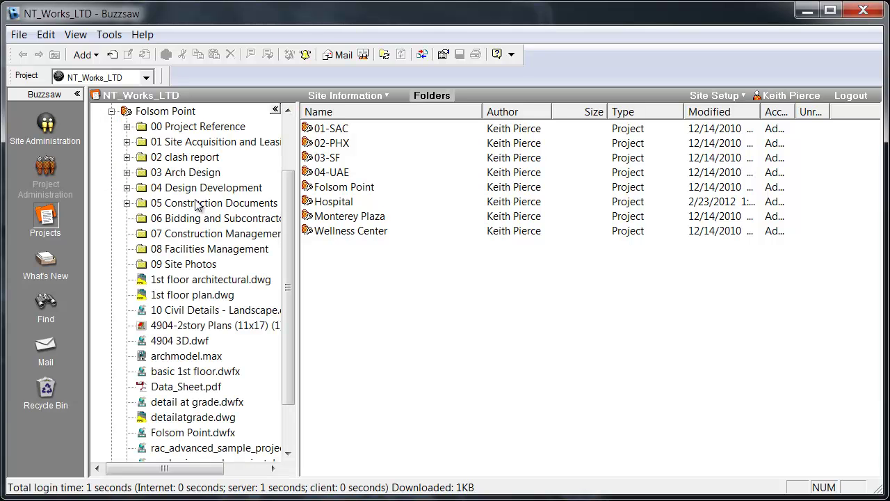
click(148, 114)
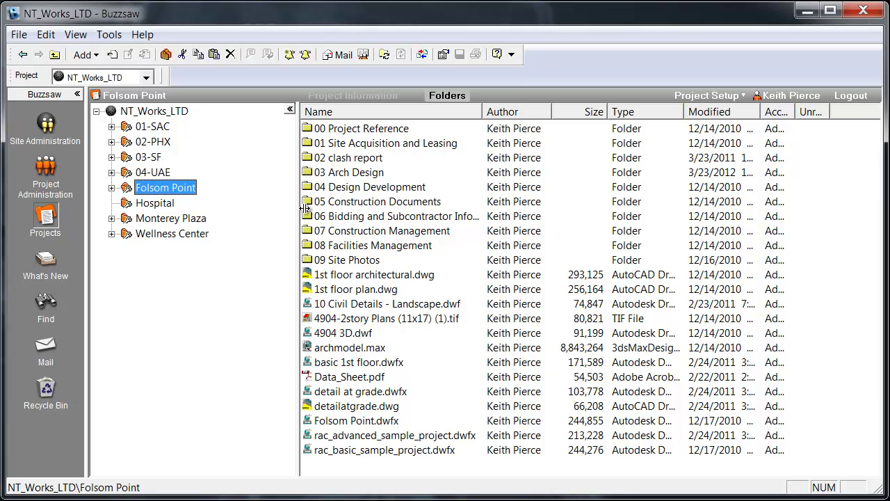
click(111, 188)
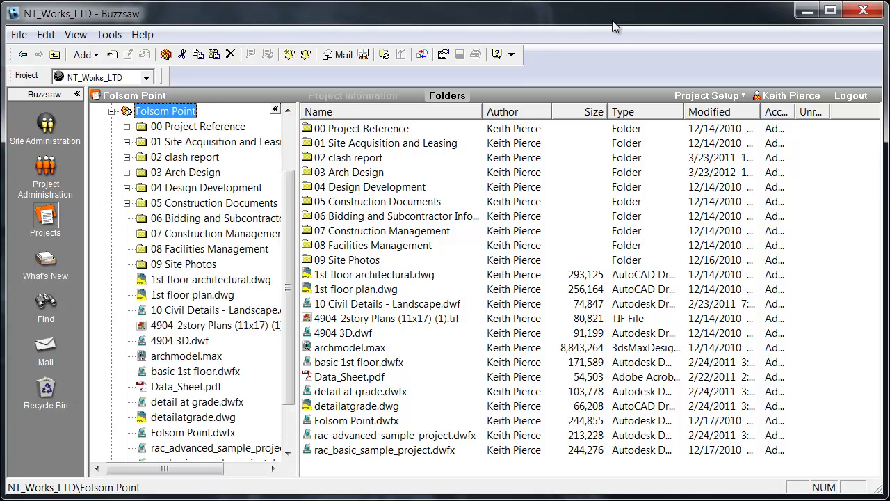
Step: Display 10 Civil Details - Landscape.dwf in the embedded viewer and zoom in on the parking area of its second plan
click(209, 309)
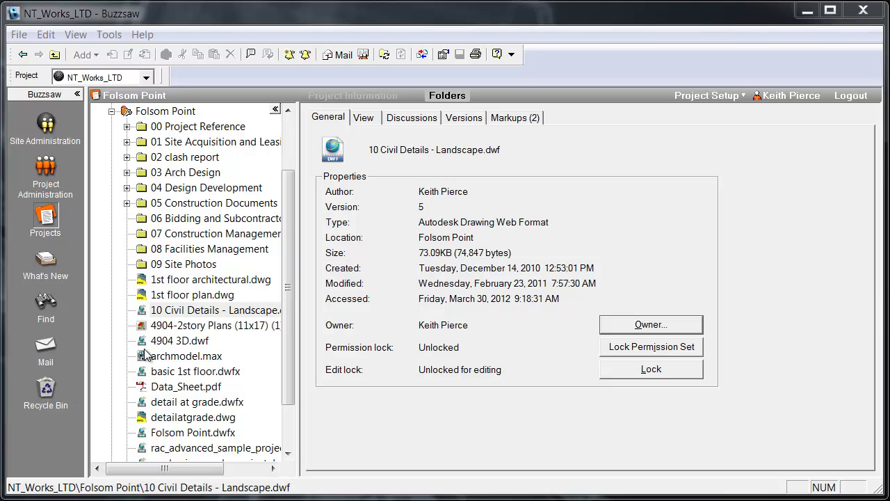
click(172, 313)
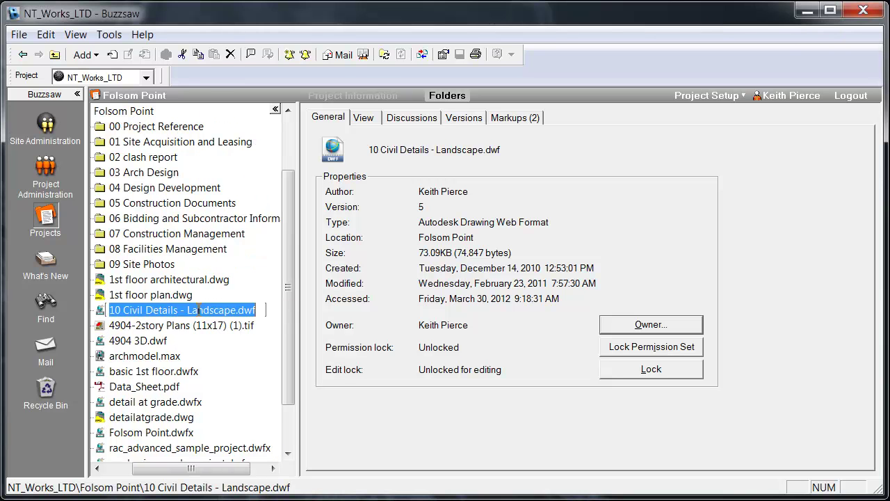
click(367, 117)
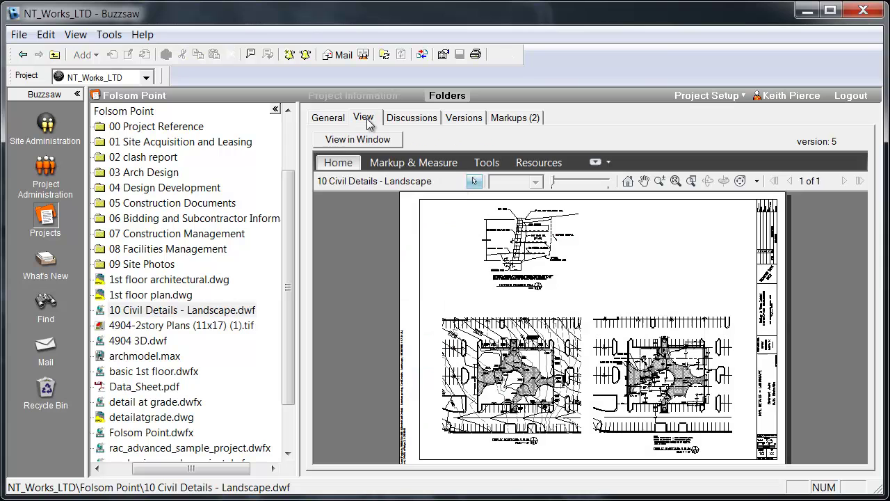
click(691, 181)
mouse_move(647, 312)
mouse_down()
mouse_move(694, 374)
mouse_move(708, 374)
mouse_up()
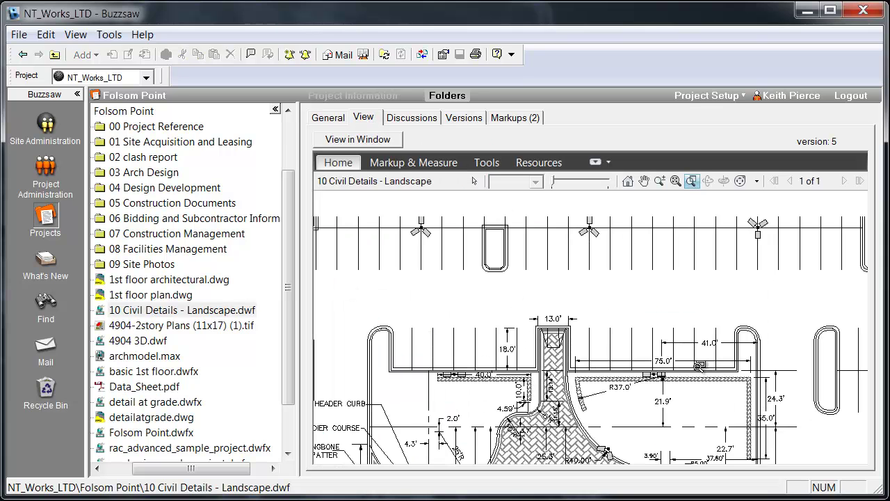
Step: Add a callout with the text "Note" pointing just above the 13.0' walkway dimension
click(447, 169)
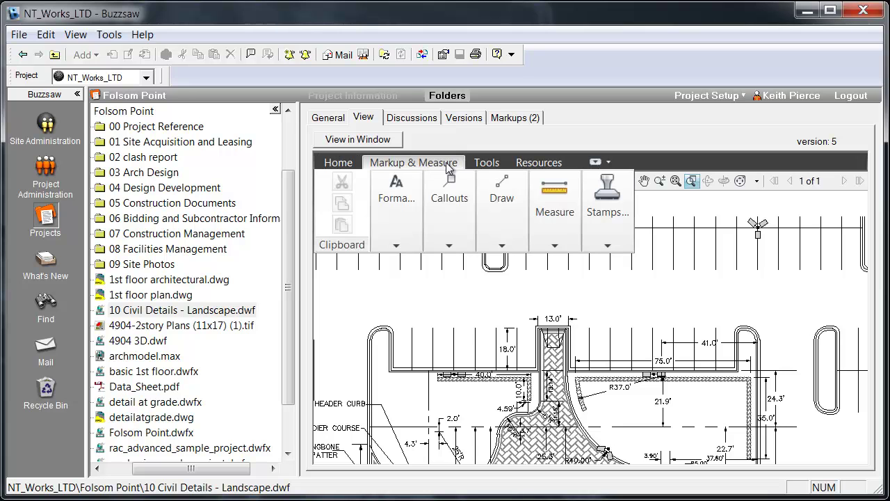
click(442, 198)
click(439, 264)
drag(562, 304, 630, 284)
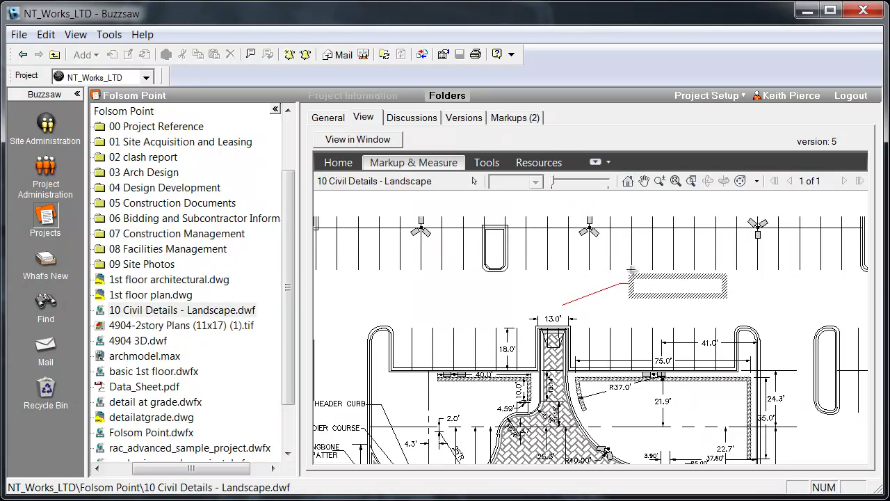
text(Note)
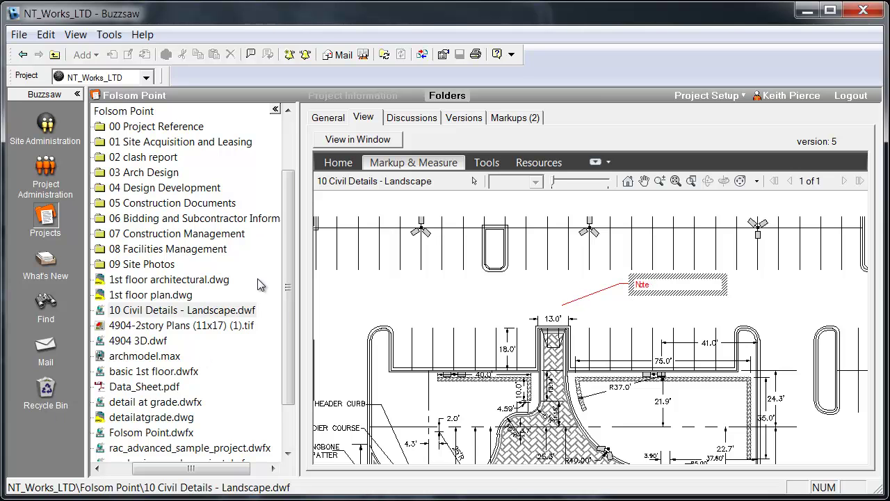
Step: Open the version history of 10 Civil Details - Landscape.dwf, discarding the unsaved markup edits
drag(193, 468, 167, 469)
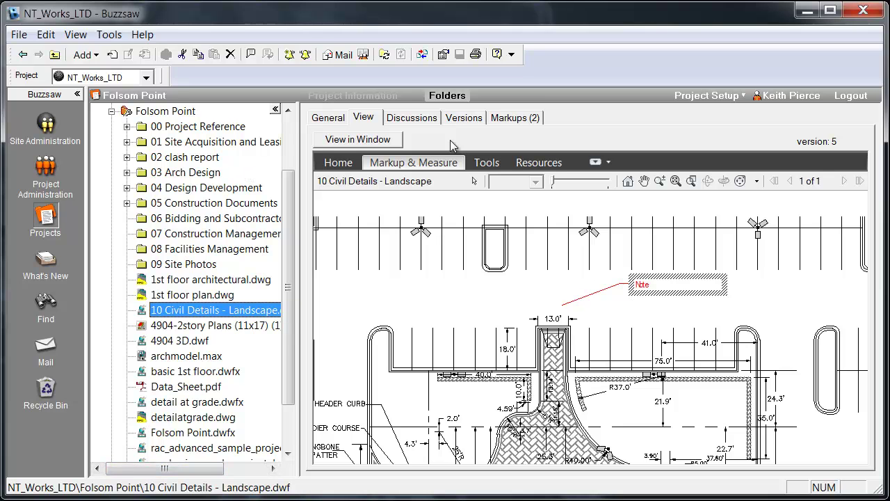
click(462, 120)
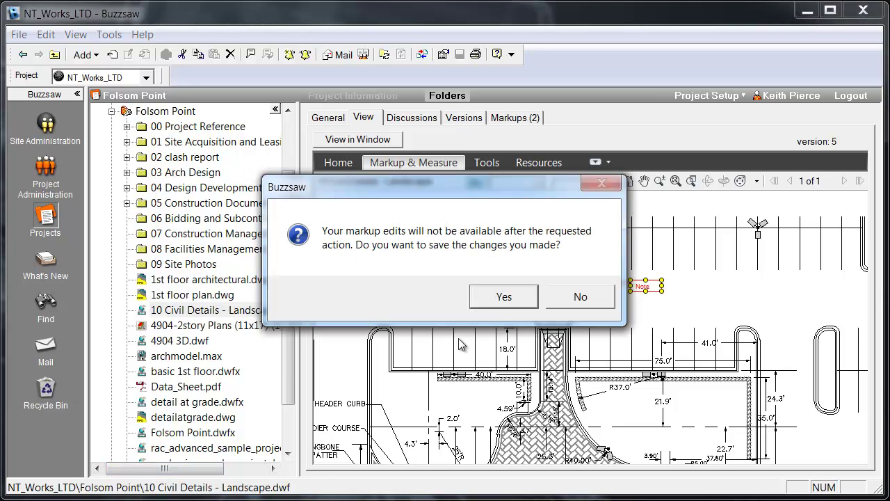
click(558, 298)
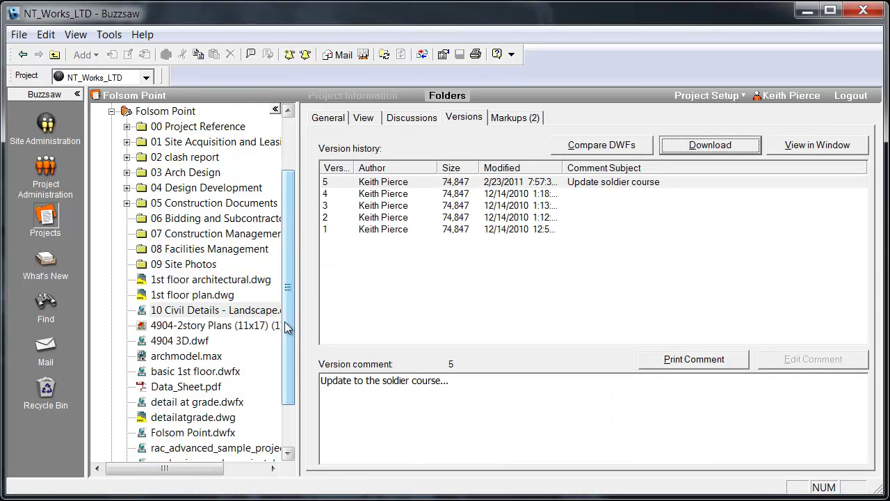
Step: Upload Data_Sheet.pdf to the Folsom Point project as an update of the existing file, leaving the version comment and email notification empty
scroll(285, 265, up, 2)
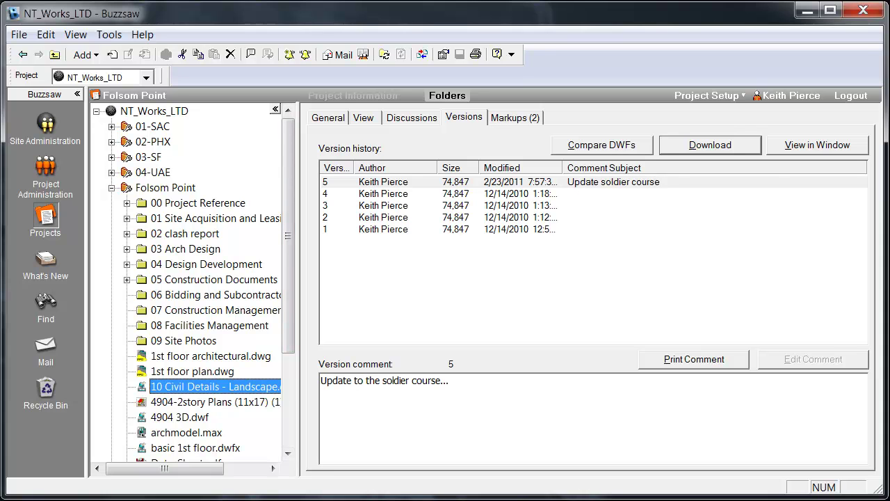
drag(79, 289, 135, 189)
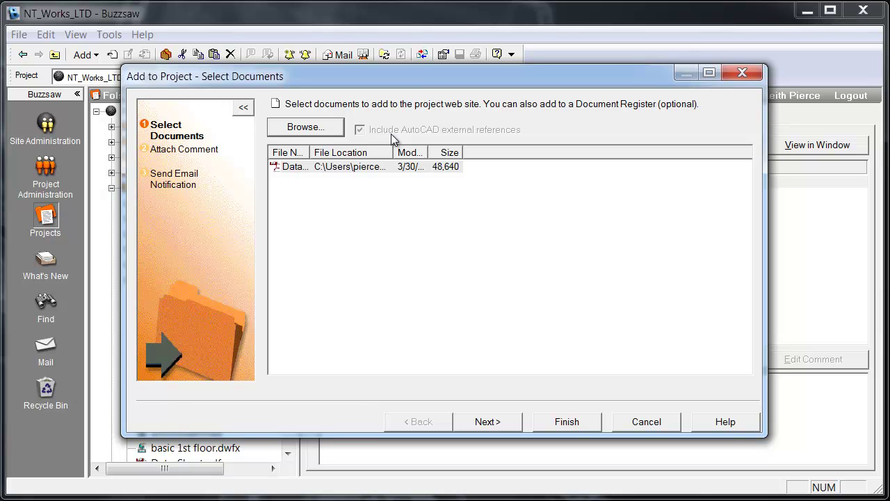
click(480, 422)
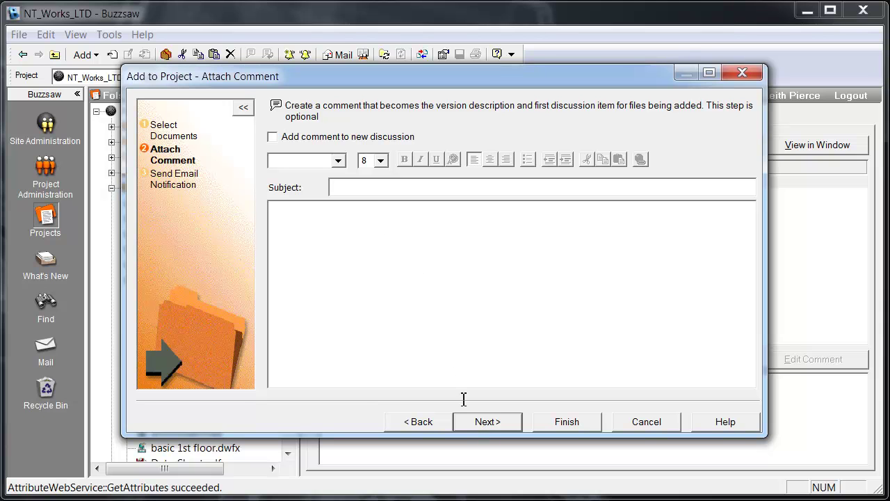
click(480, 422)
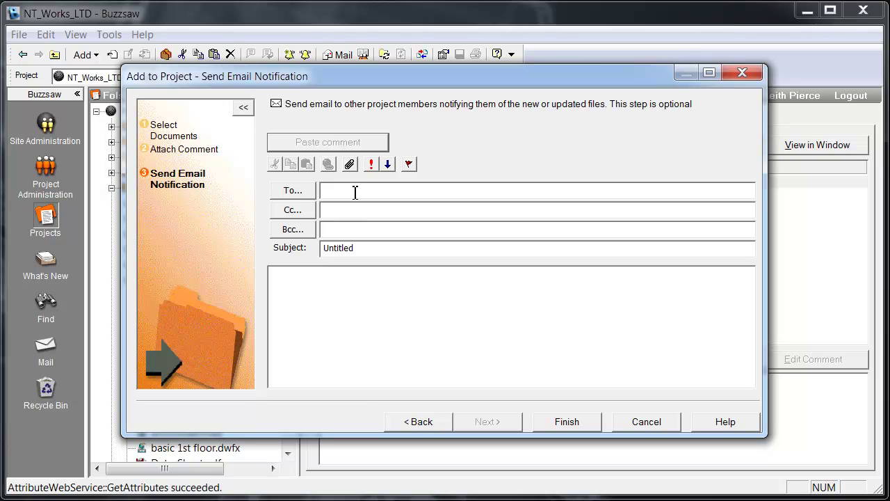
click(292, 191)
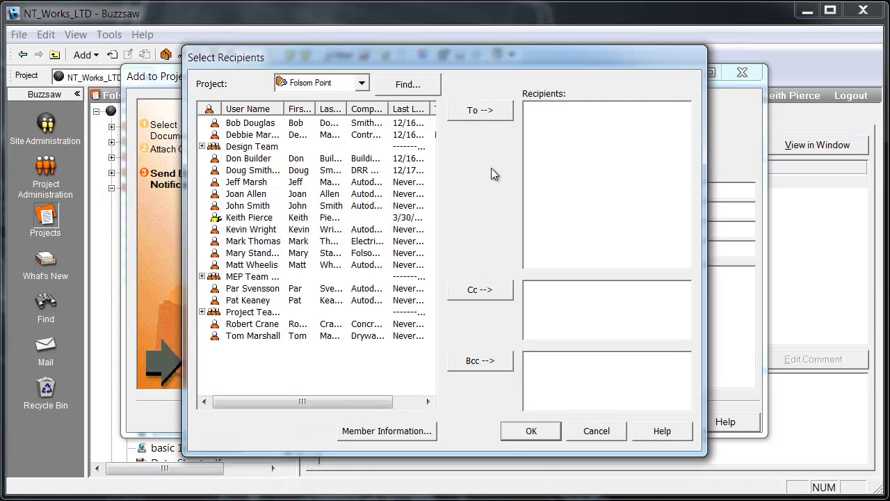
click(580, 437)
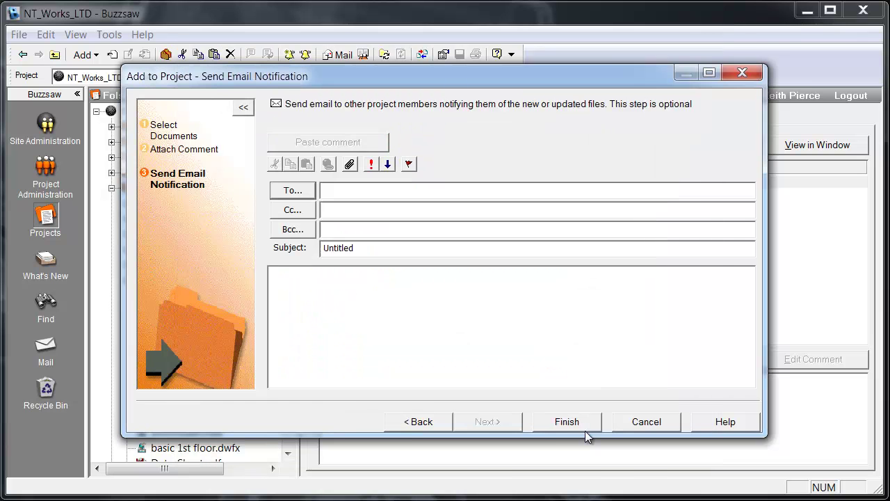
click(555, 422)
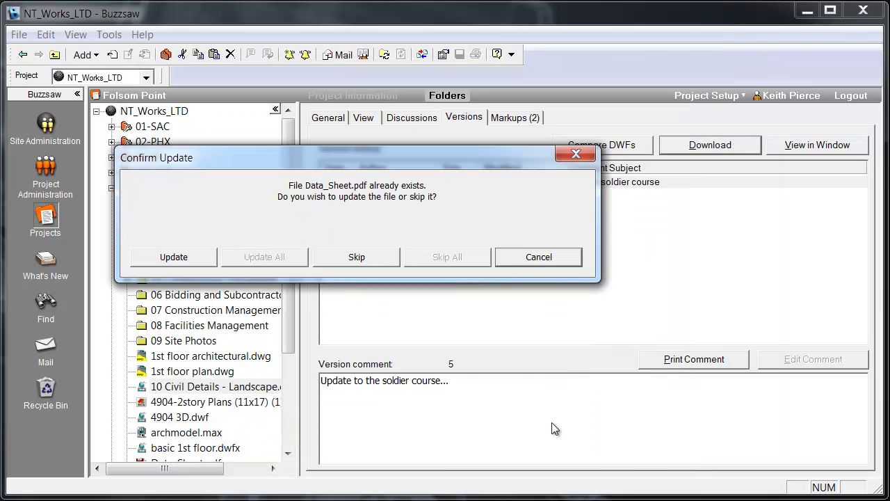
click(155, 259)
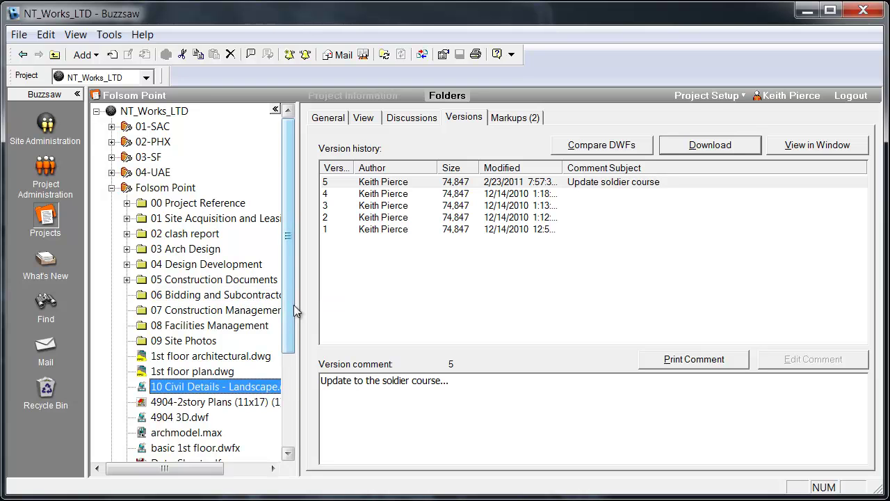
Step: Display the version history of Data_Sheet.pdf in the Folsom Point project, followed by its general properties
scroll(290, 311, down, 3)
click(186, 342)
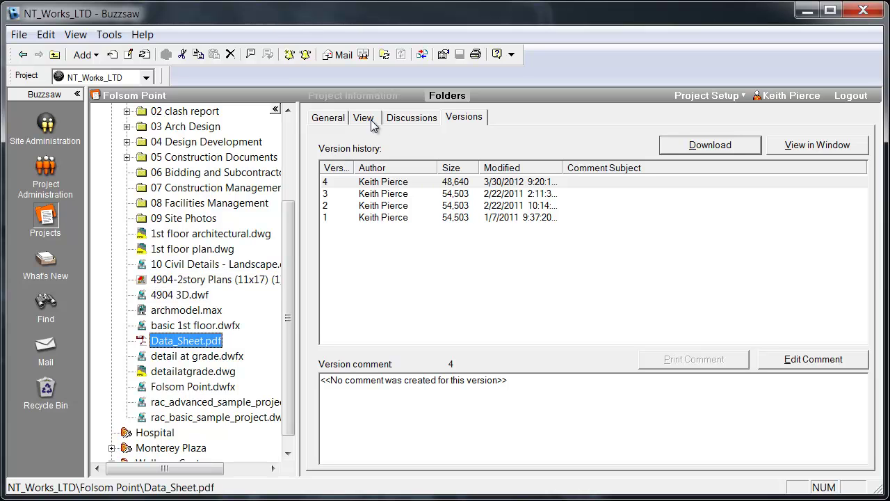
click(329, 120)
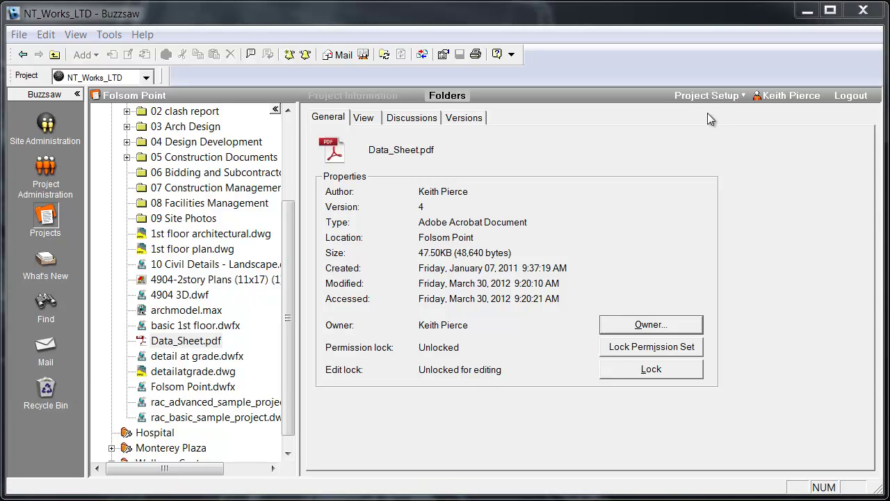
Step: List the members in Folsom Point's project administration and view the blank new member form, closing it without creating a member
click(42, 169)
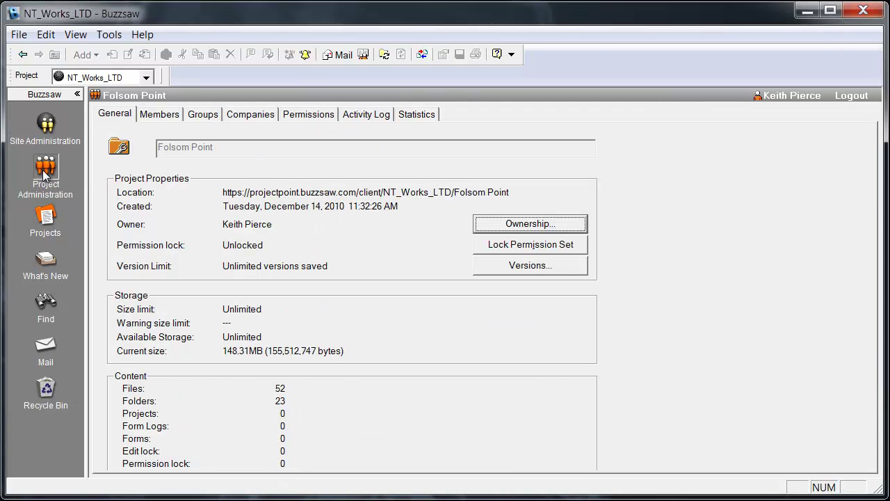
click(153, 120)
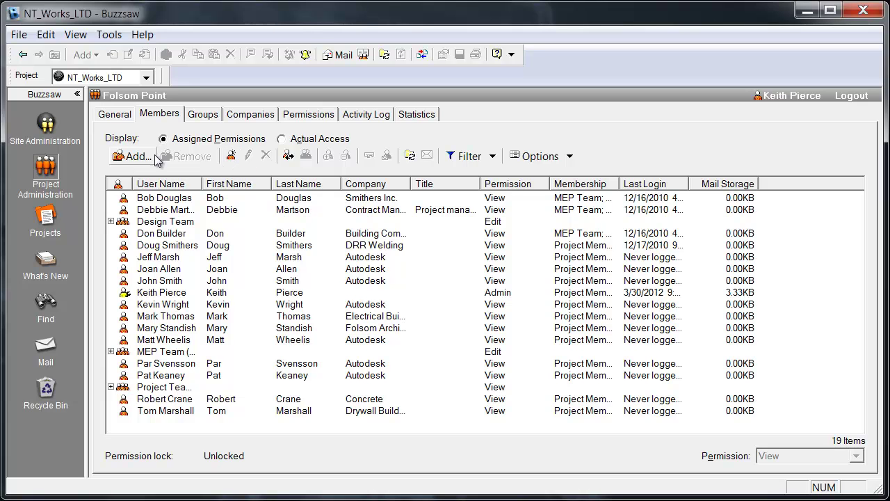
click(231, 158)
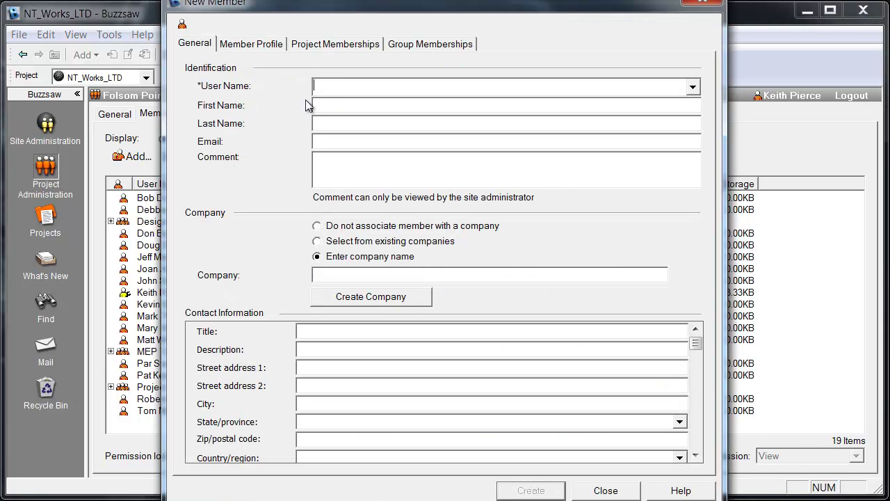
click(326, 104)
click(720, 4)
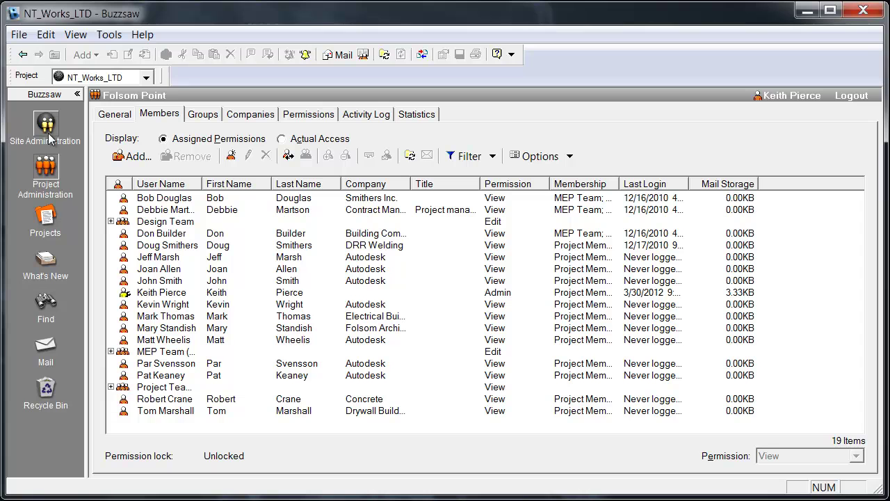
Step: Select nine scattered member permission cells in Folsom Point's permission matrix, with the name column widened, and bring up their permission change options
click(315, 117)
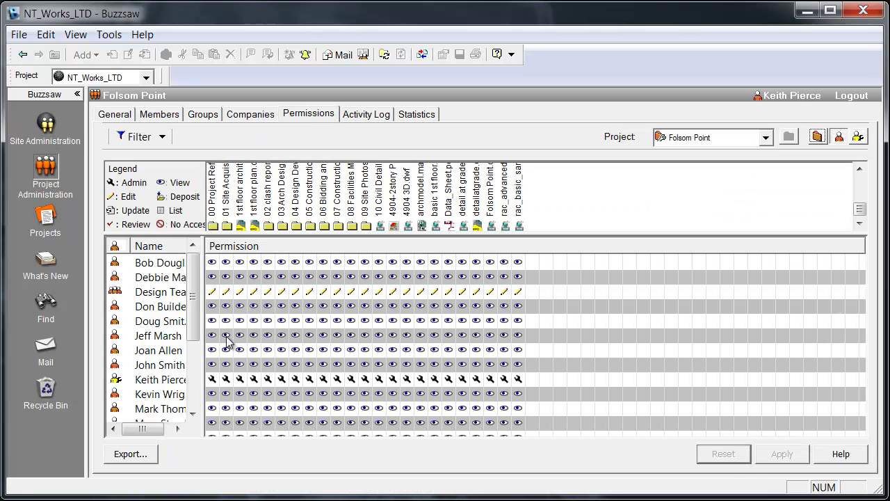
drag(203, 360, 255, 360)
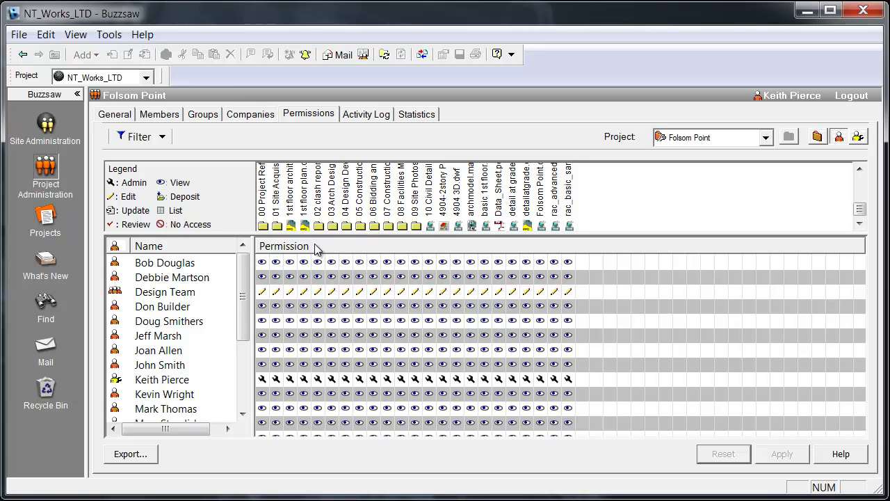
click(277, 266)
ctrl+click(304, 278)
ctrl+click(346, 292)
ctrl+click(401, 277)
ctrl+click(430, 350)
ctrl+click(471, 306)
ctrl+click(512, 277)
ctrl+click(527, 394)
ctrl+click(541, 352)
right_click(544, 358)
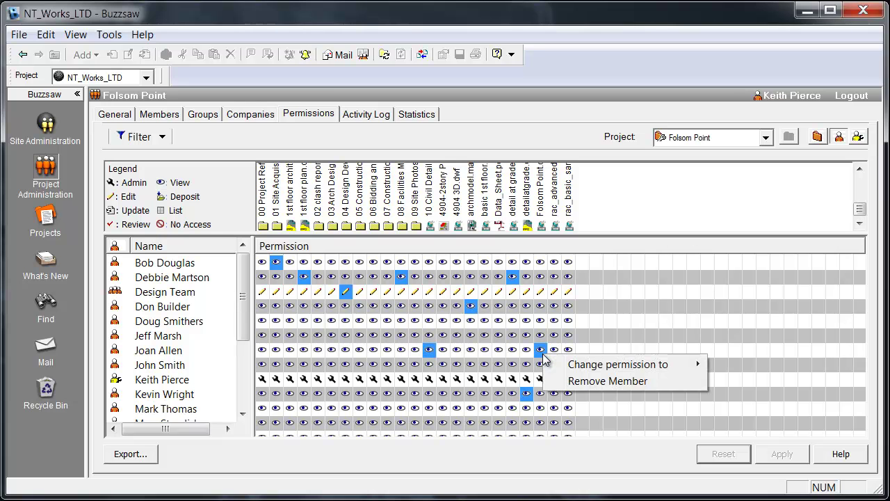
mouse_move(588, 368)
click(731, 381)
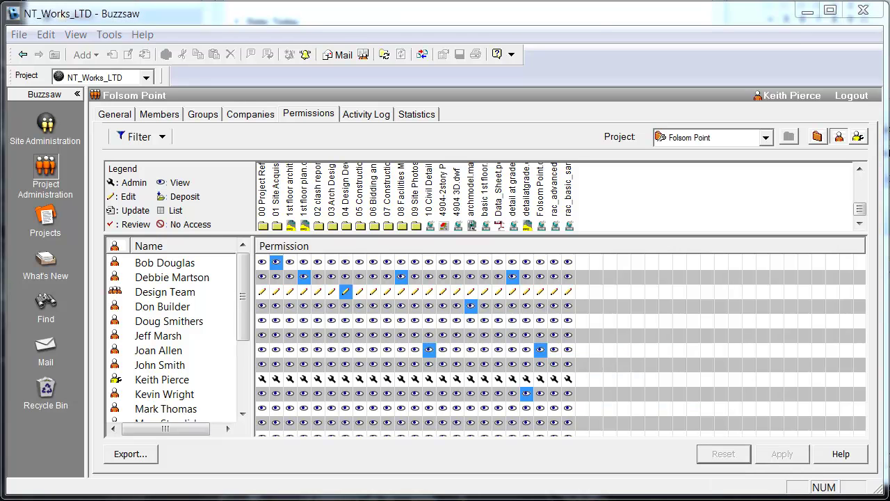